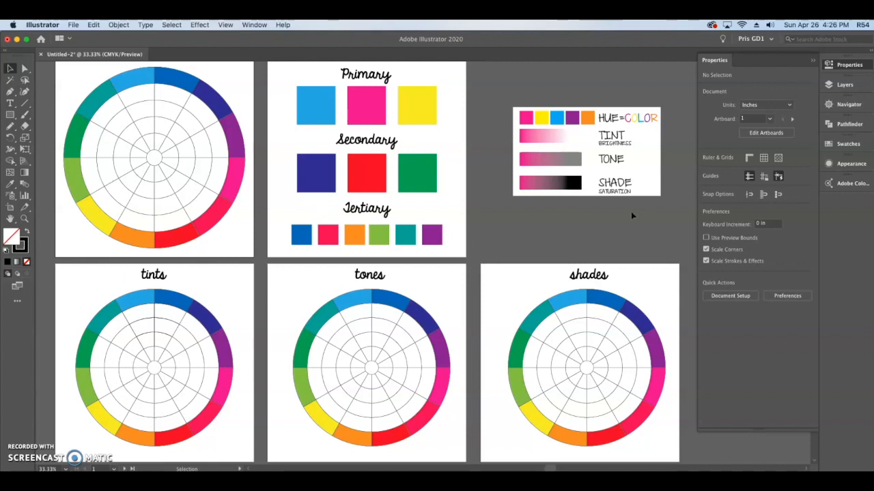
# - Duplicate the light blue primary square and place the copy just below the tints artboard's lower-left corner
pyautogui.press('space')
pyautogui.moveTo(472, 326); pyautogui.dragTo(473, 277)
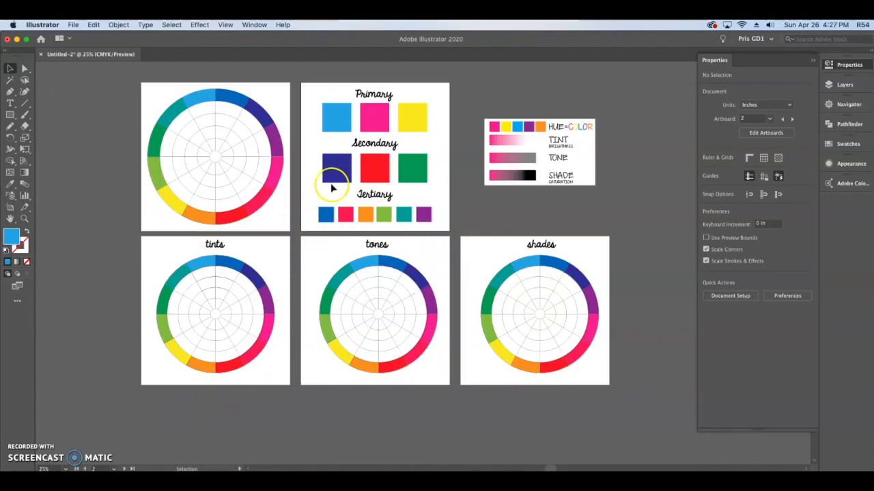
pyautogui.click(334, 115)
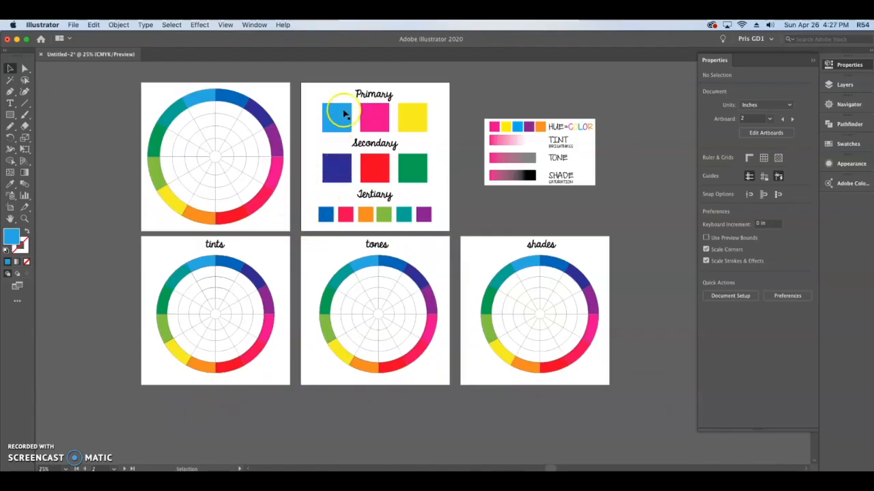
pyautogui.moveTo(344, 117); pyautogui.dragTo(163, 406)
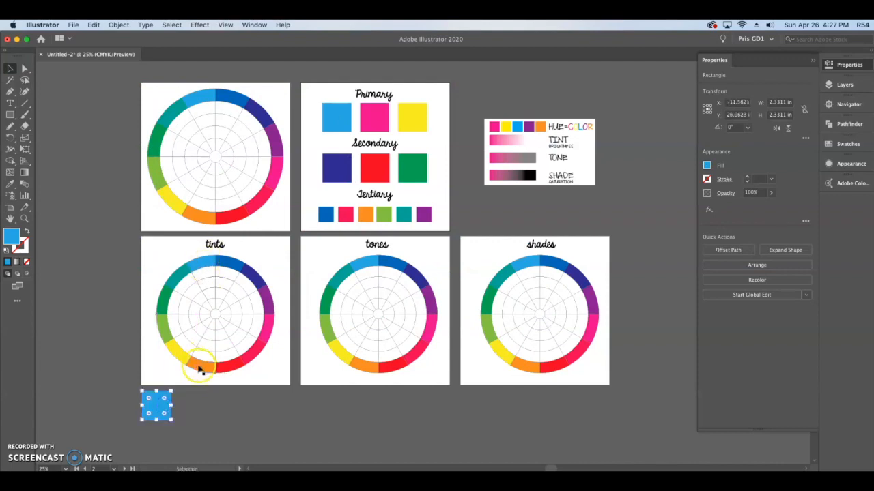
pyautogui.click(194, 405)
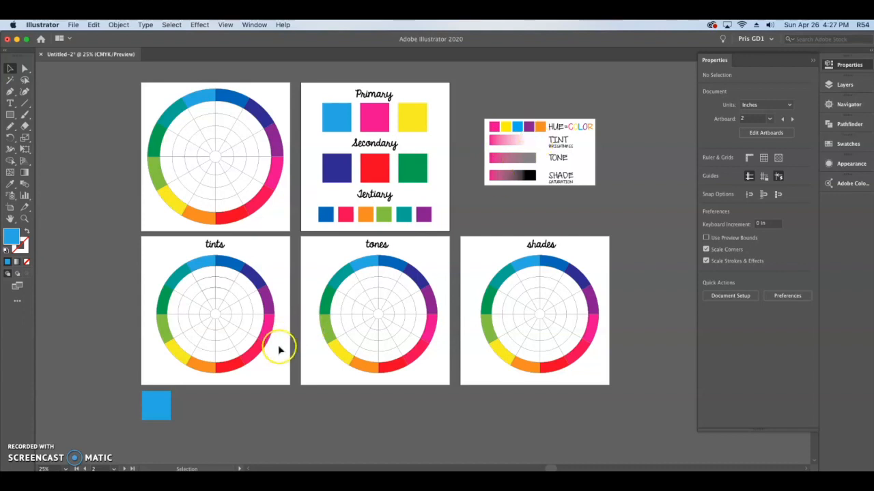
# - Duplicate the light blue square horizontally so the copy sits below the tints artboard's lower-right corner
pyautogui.keyDown('alt'); pyautogui.scroll(4, 279, 350); pyautogui.keyUp('alt')
pyautogui.moveTo(352, 358); pyautogui.dragTo(380, 318)
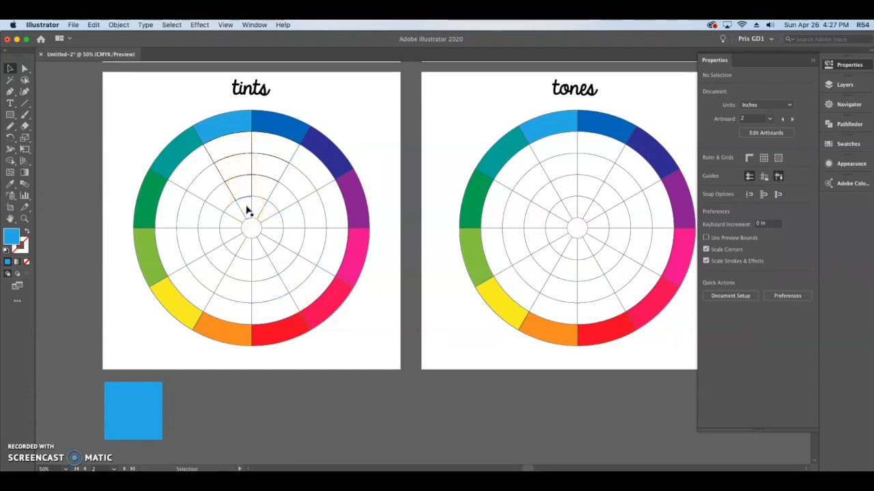
pyautogui.click(153, 393)
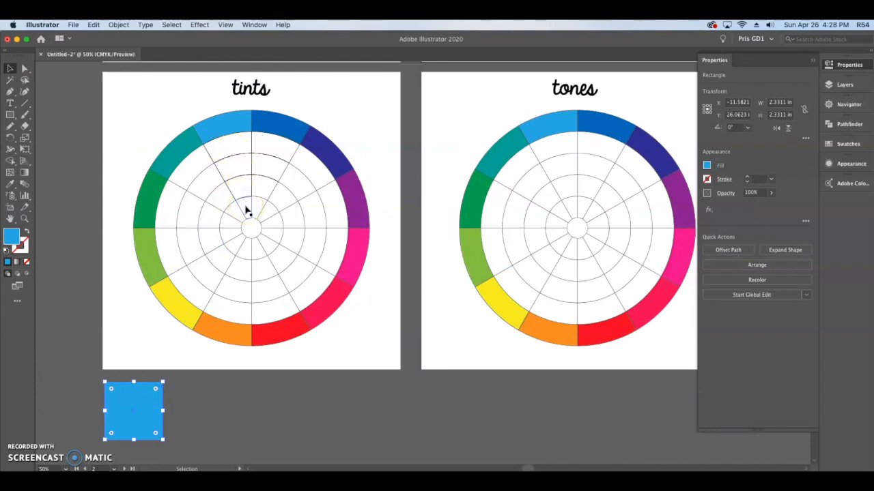
pyautogui.moveTo(140, 399); pyautogui.dragTo(376, 403)
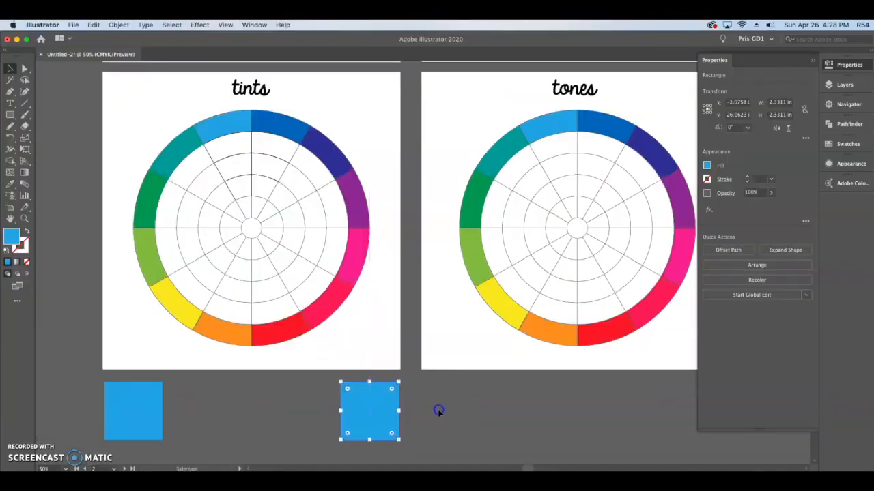
pyautogui.click(435, 413)
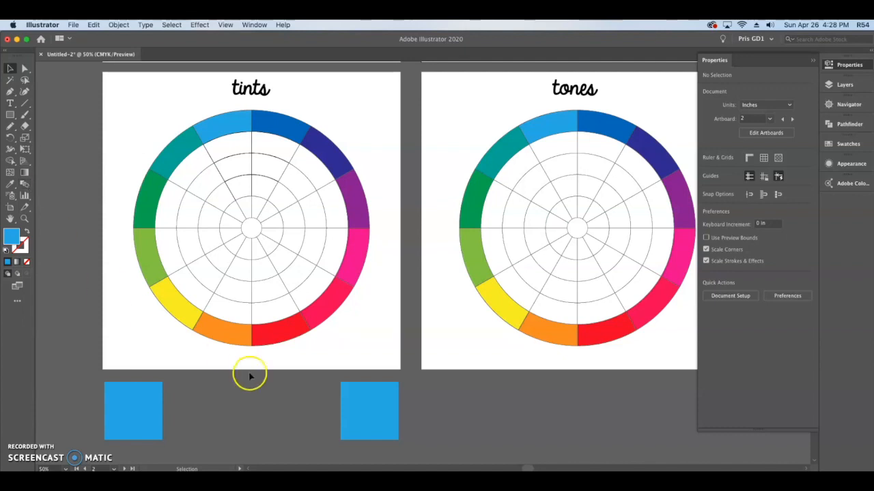
pyautogui.click(231, 403)
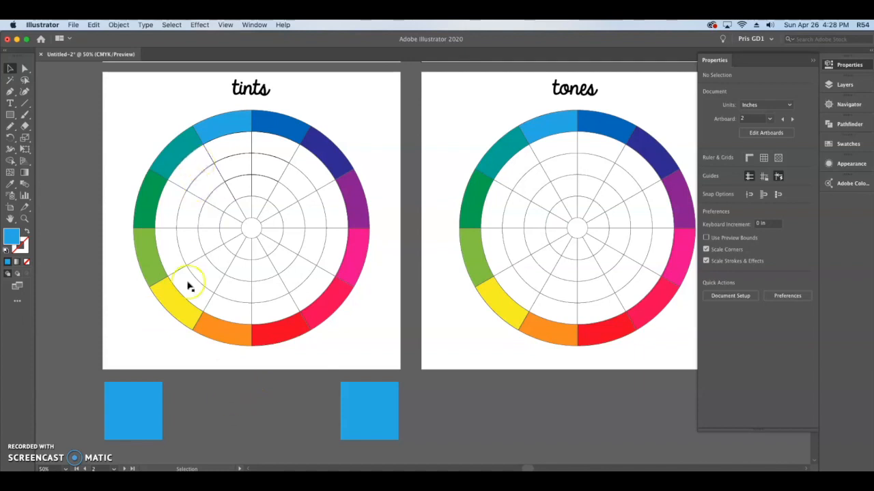
# - Change the fill of the duplicated square beneath the tints artboard's right end to white
pyautogui.click(154, 394)
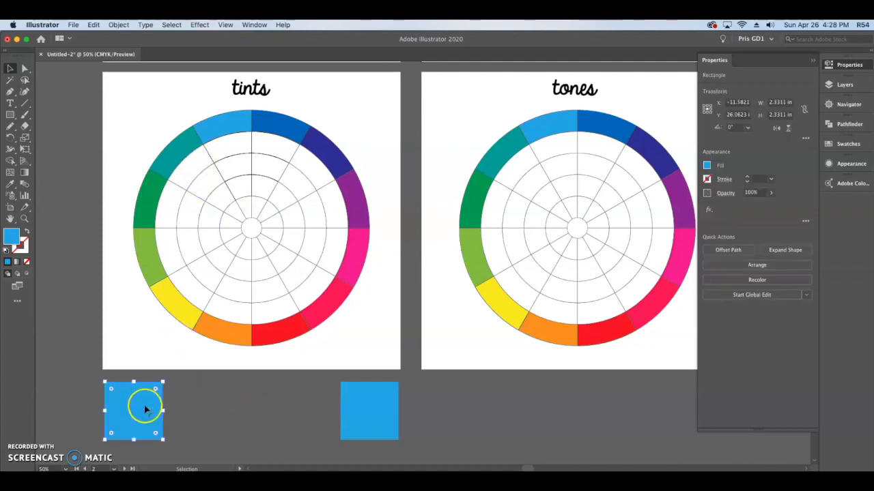
pyautogui.click(389, 403)
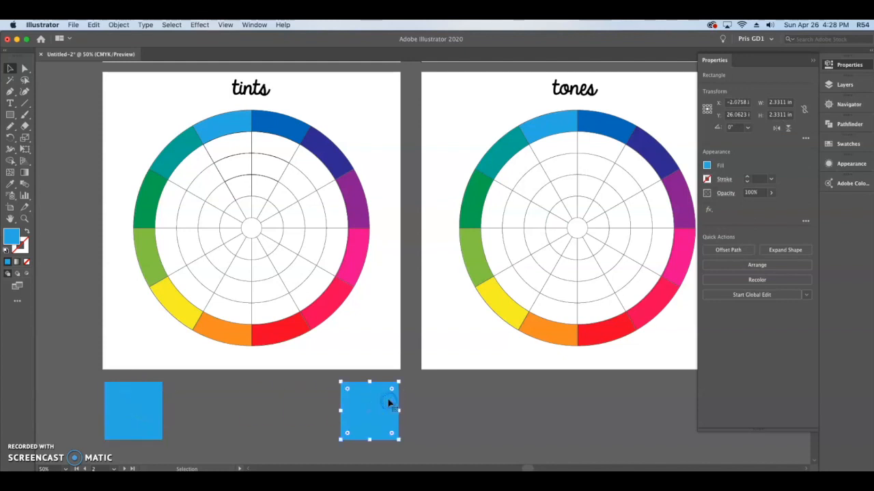
pyautogui.click(707, 166)
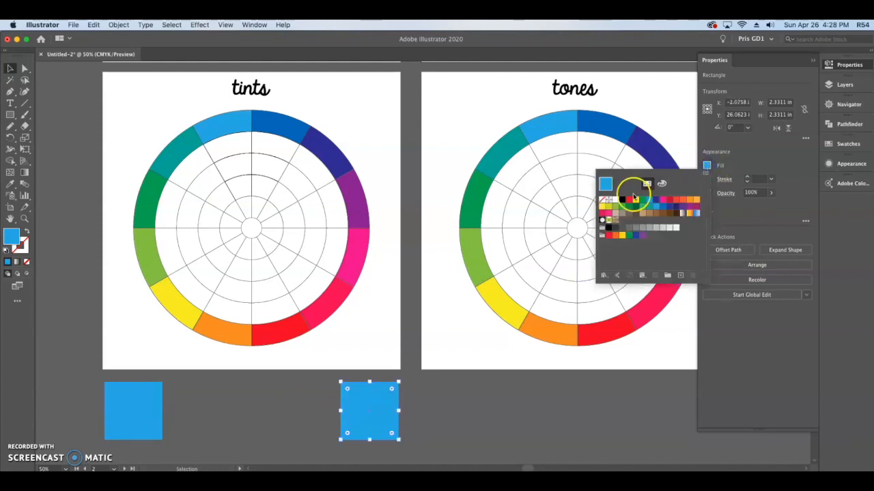
pyautogui.click(647, 268)
pyautogui.click(735, 332)
pyautogui.click(492, 435)
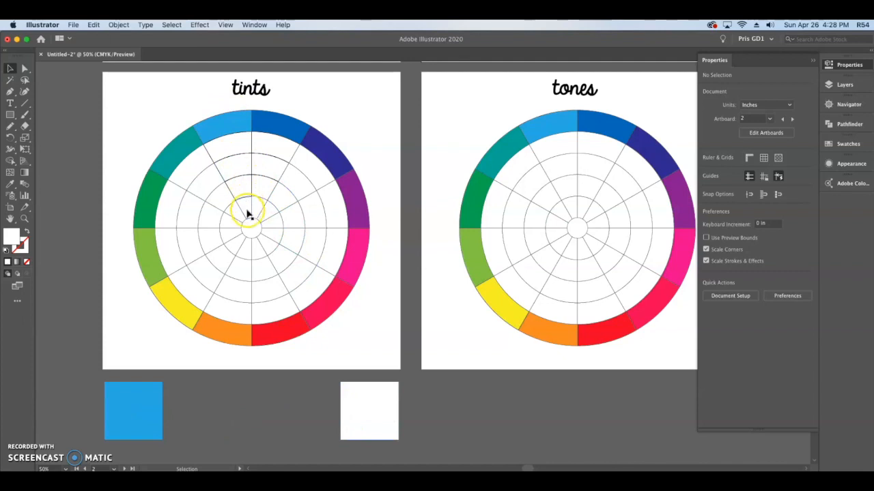
pyautogui.click(226, 126)
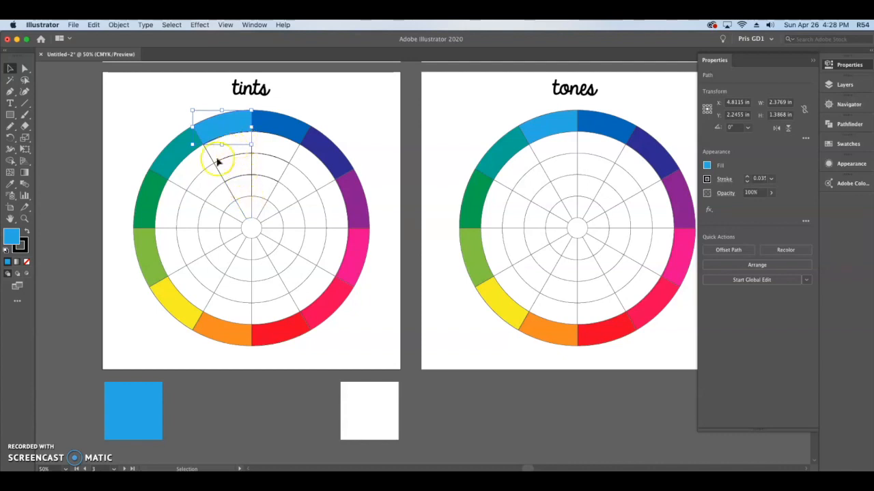
pyautogui.click(79, 227)
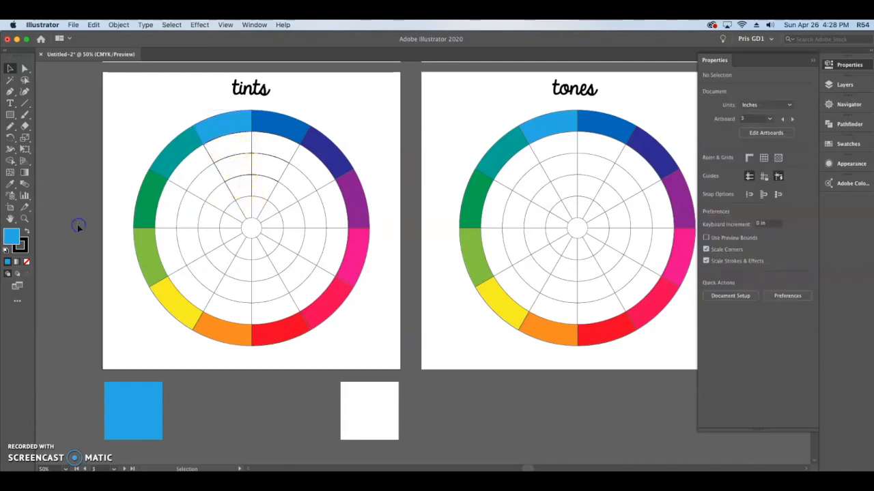
# - Configure the Blend tool to use Specified Steps spacing with 3 steps
pyautogui.doubleClick(24, 186)
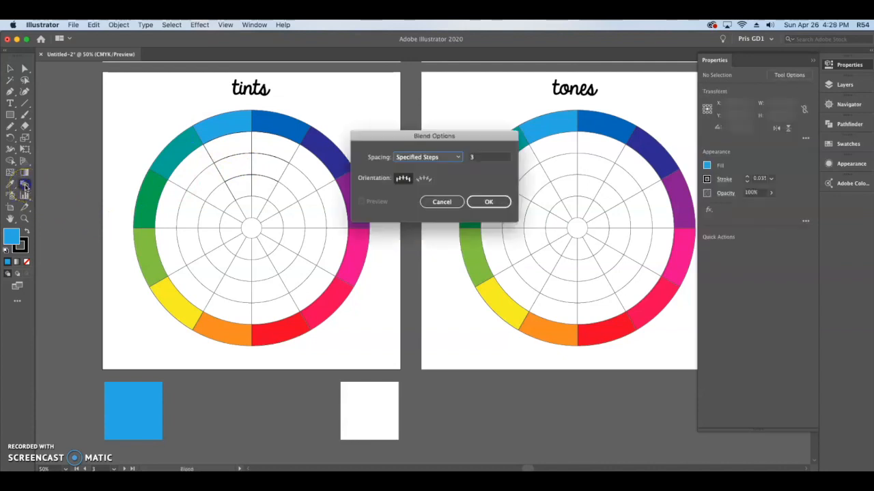
pyautogui.moveTo(468, 131); pyautogui.dragTo(420, 85)
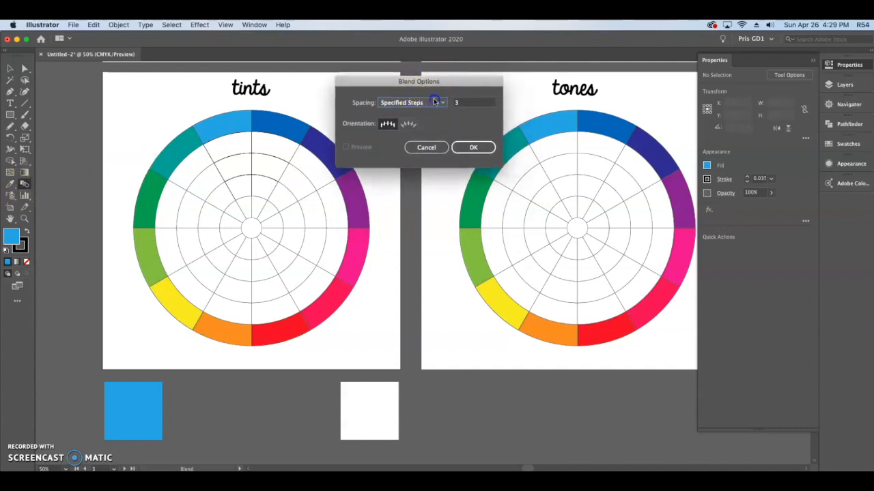
pyautogui.click(435, 102)
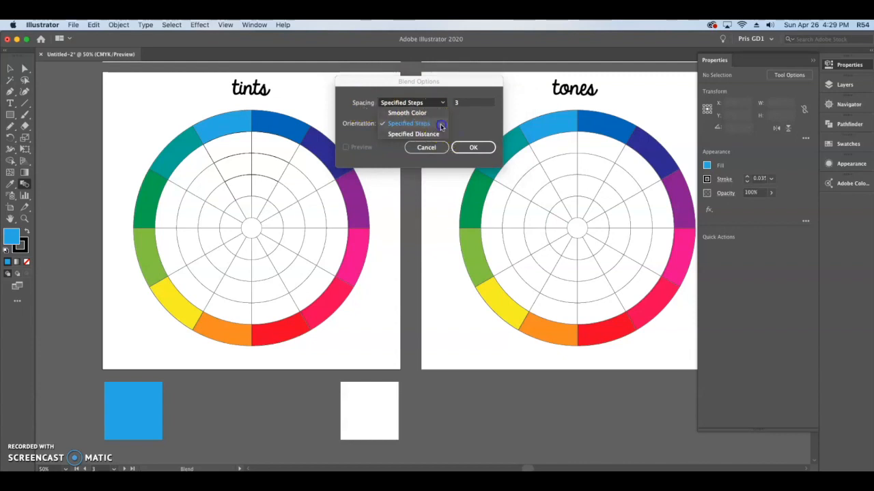
pyautogui.click(441, 125)
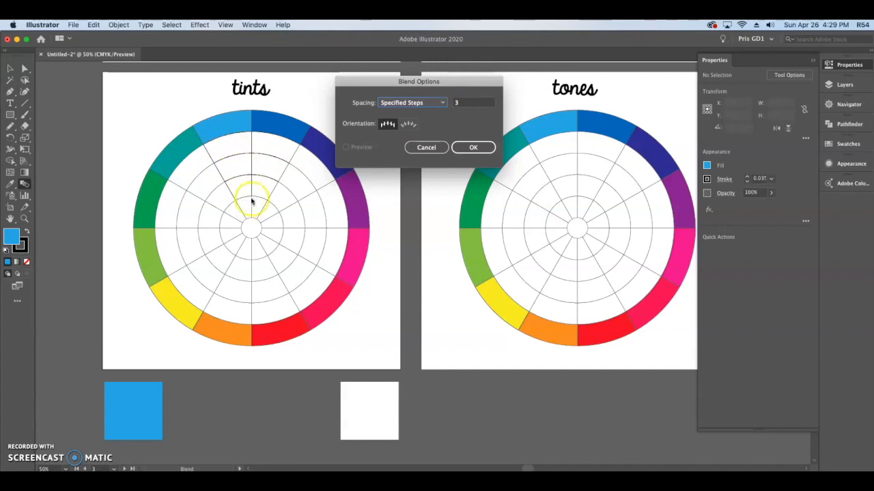
pyautogui.click(472, 147)
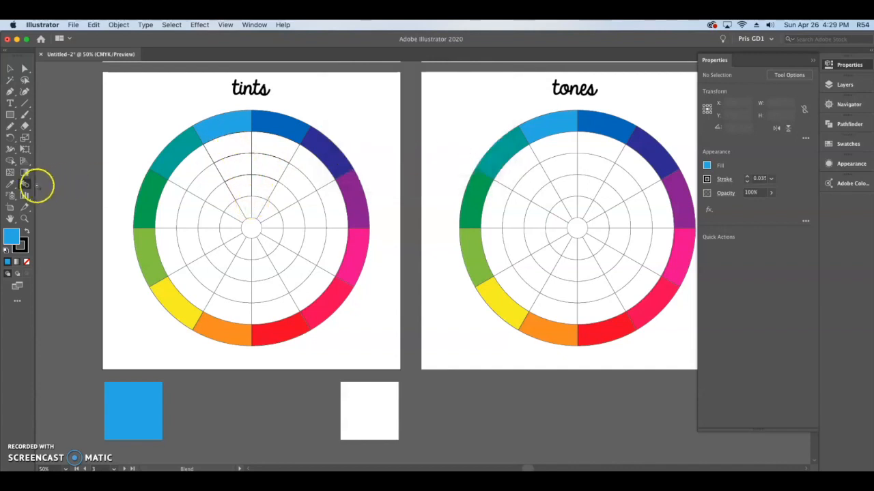
# - Blend the light blue square into the white square below the tints artboard, leaving the result deselected
pyautogui.click(134, 407)
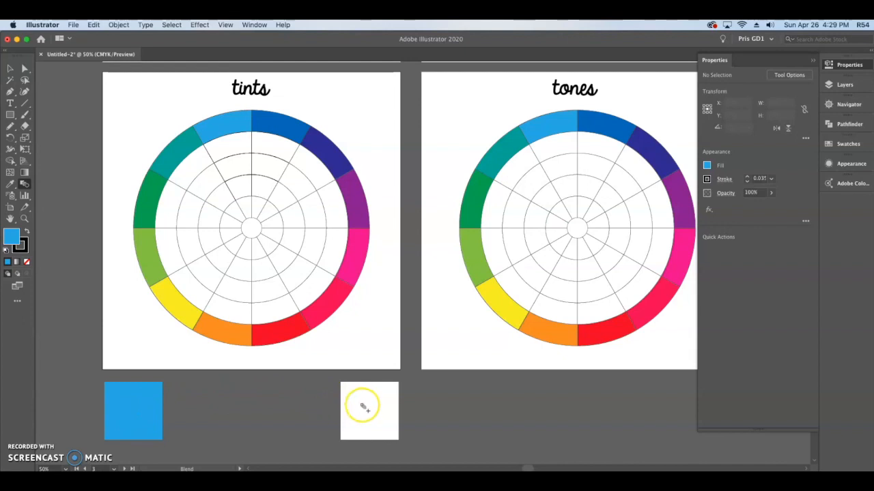
pyautogui.click(372, 412)
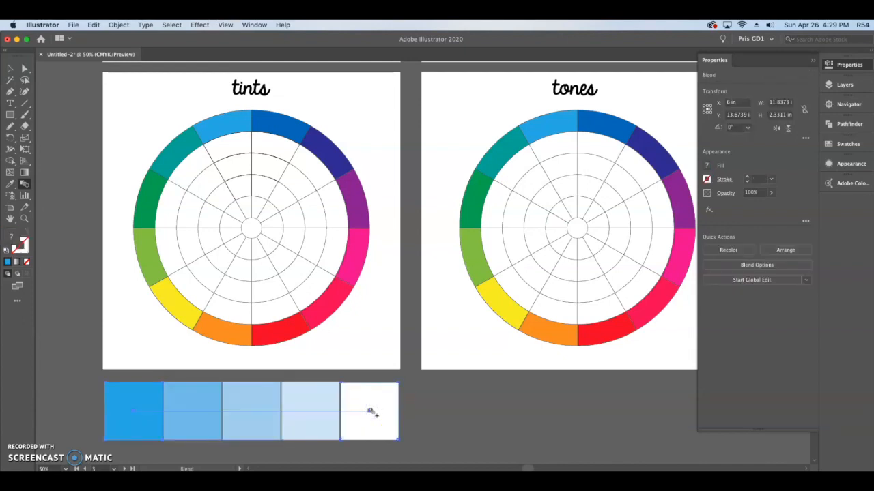
pyautogui.click(10, 68)
pyautogui.click(466, 410)
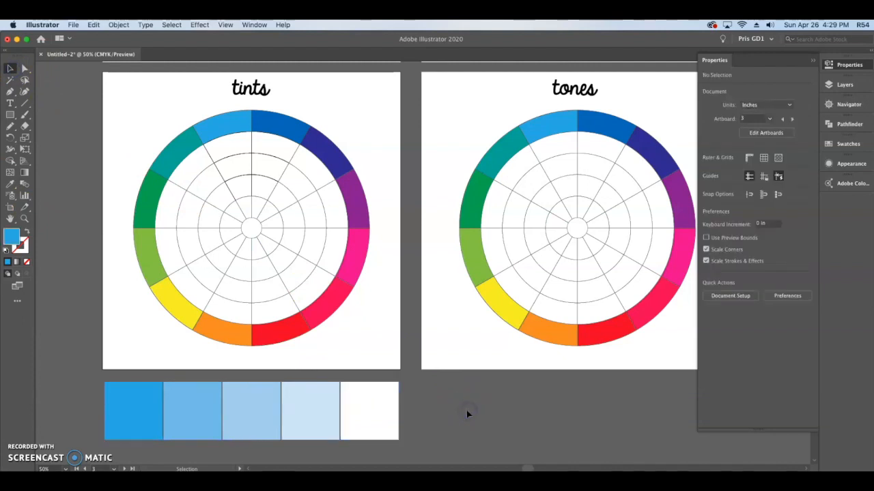
# - Fill the segment directly inside the light blue section of the tints wheel with the blend's second swatch color
pyautogui.click(208, 156)
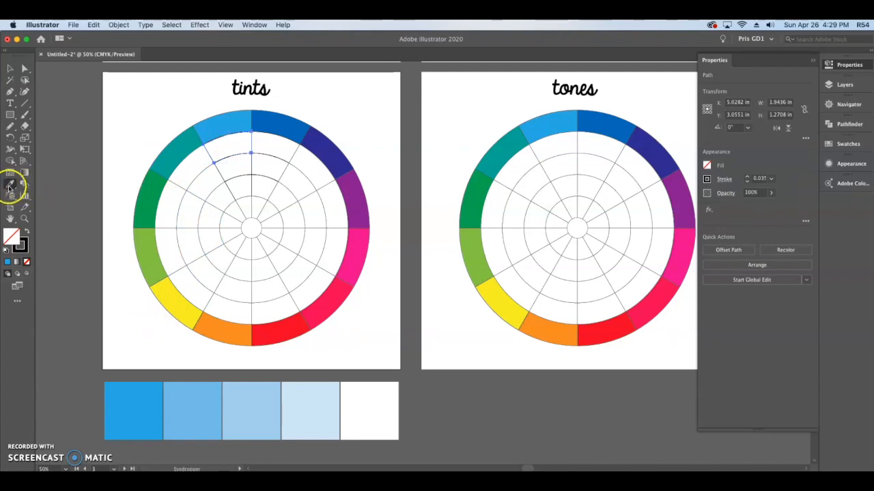
pyautogui.click(200, 400)
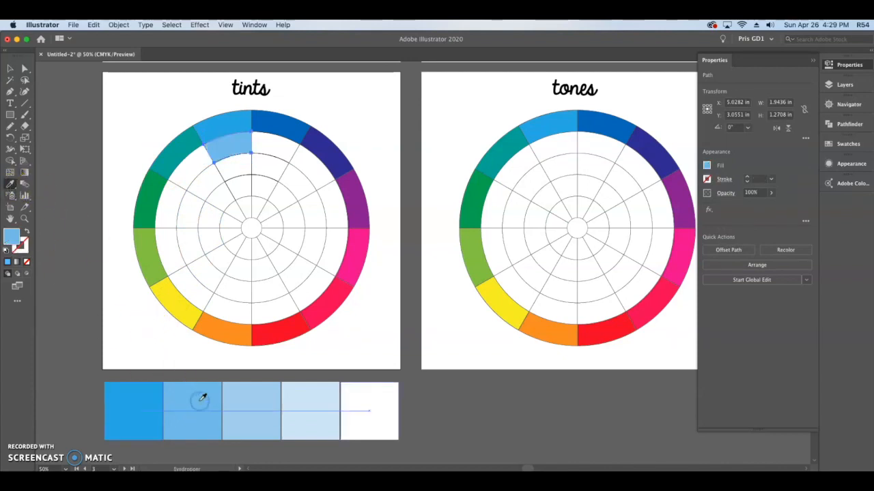
pyautogui.press('v')
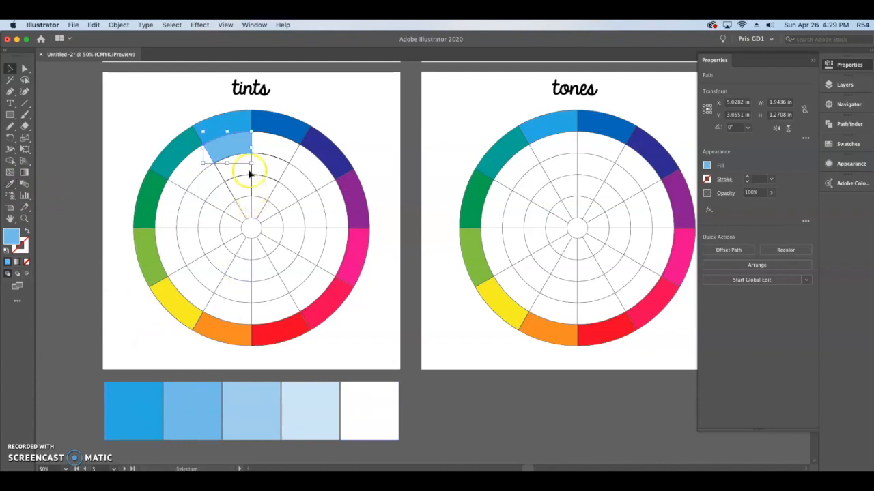
# - Fill the third-ring segment of the tints wheel's light blue wedge with the color of the blend's middle swatch
pyautogui.click(249, 175)
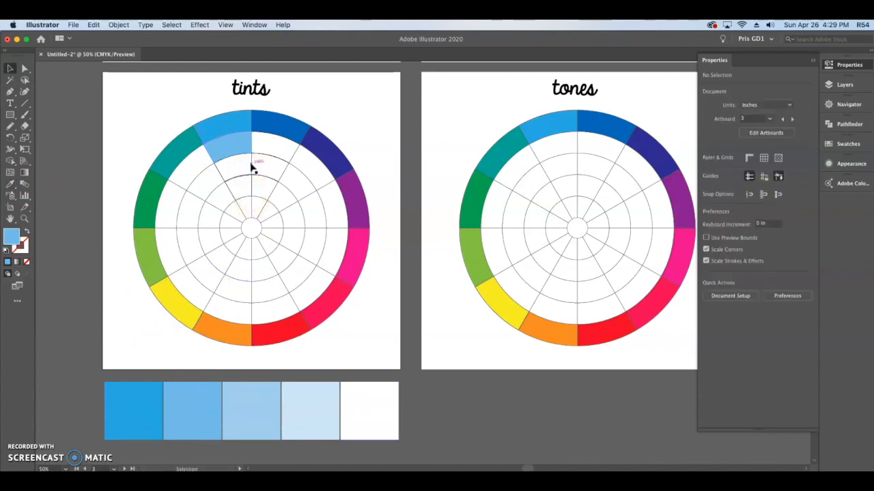
pyautogui.click(251, 167)
pyautogui.click(10, 69)
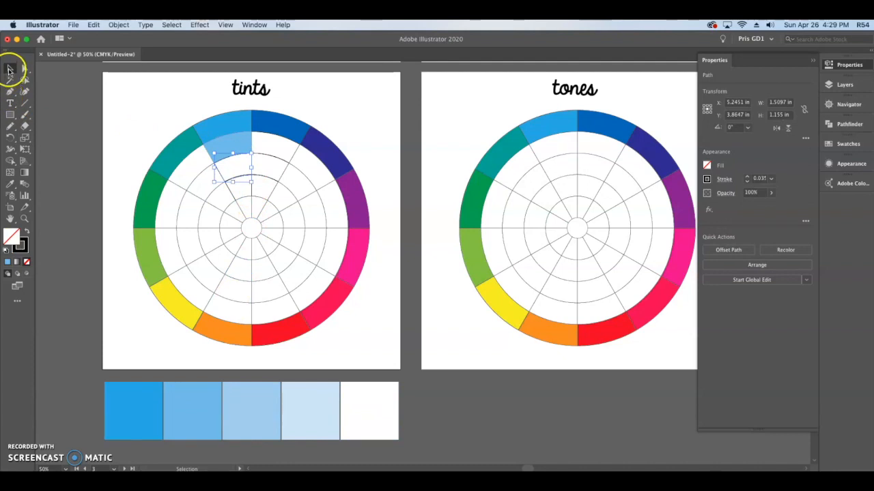
pyautogui.press('i')
pyautogui.click(247, 404)
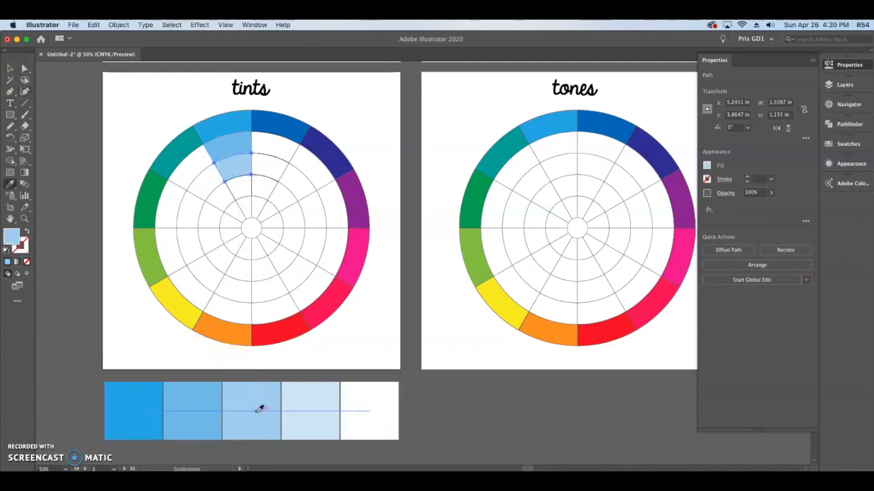
pyautogui.press('v')
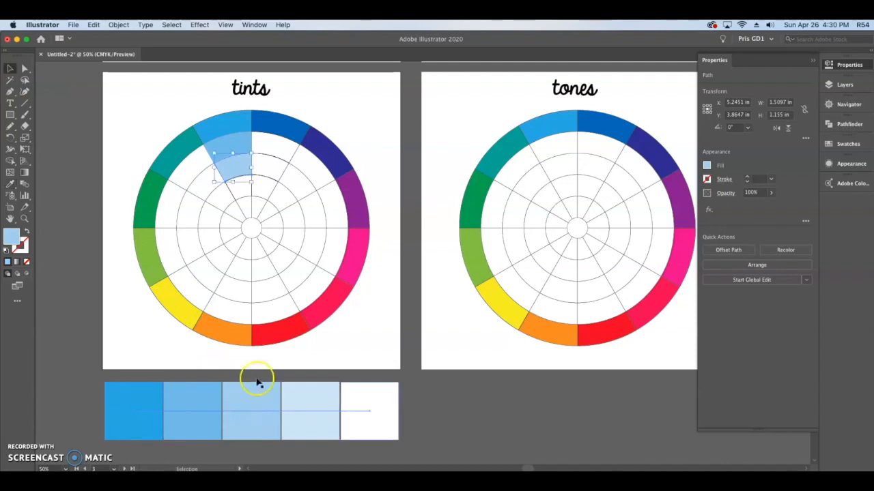
# - Fill the fourth-ring segment of the tints wheel's light blue wedge with the blend's palest blue, sampled from its fourth swatch
pyautogui.click(245, 198)
pyautogui.click(251, 185)
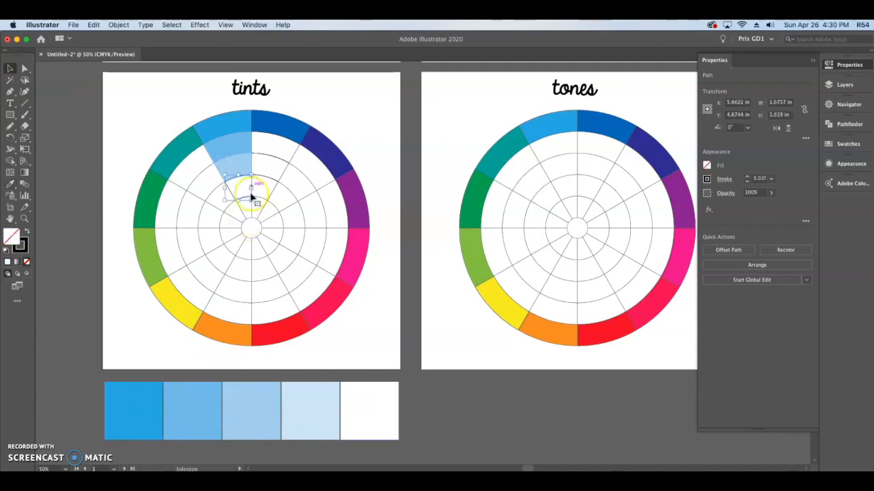
pyautogui.press('i')
pyautogui.click(311, 403)
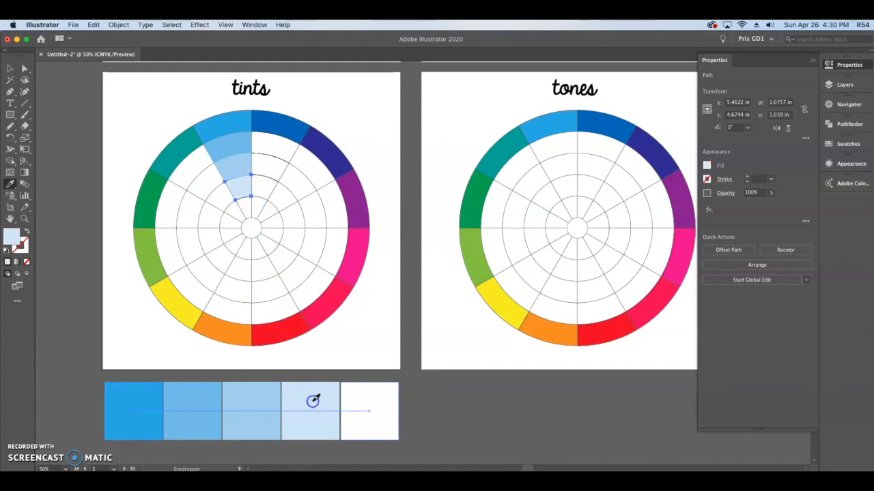
pyautogui.click(10, 68)
pyautogui.click(63, 140)
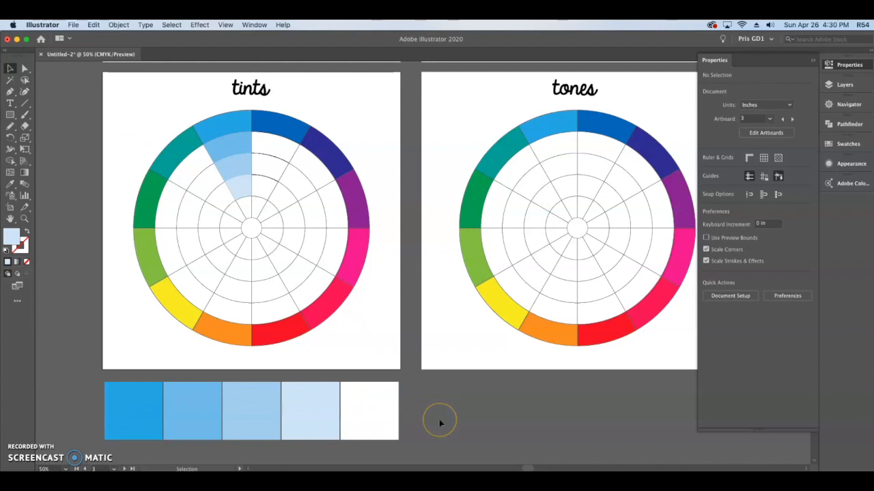
# - Recolor the blend's first square with the darker blue sampled from the tints wheel's outer ring, then exit isolation mode
pyautogui.click(386, 394)
pyautogui.click(386, 398)
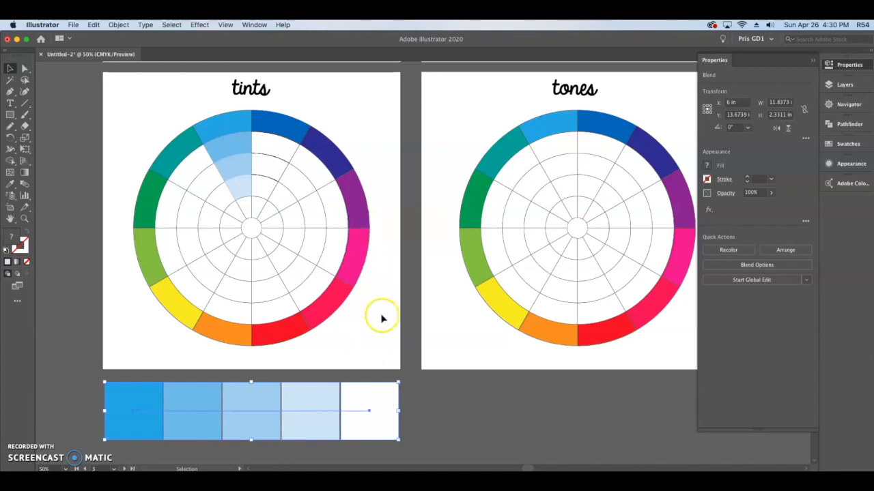
pyautogui.doubleClick(123, 398)
pyautogui.click(123, 398)
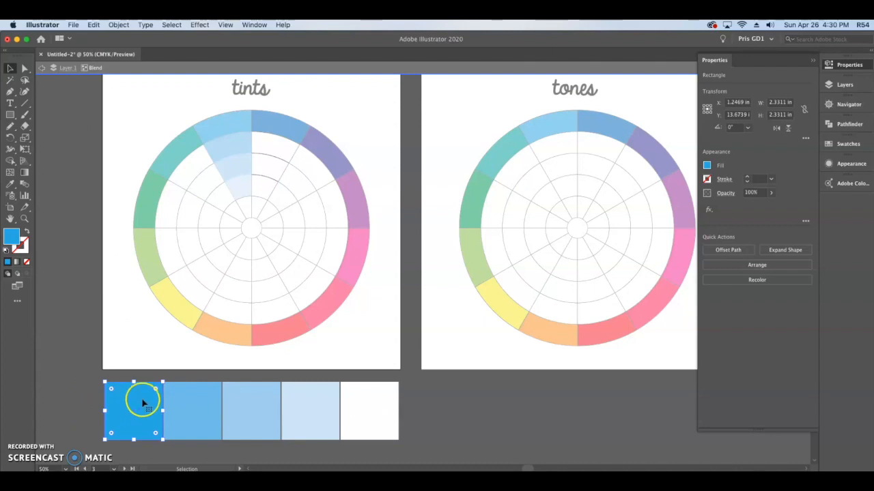
pyautogui.press('i')
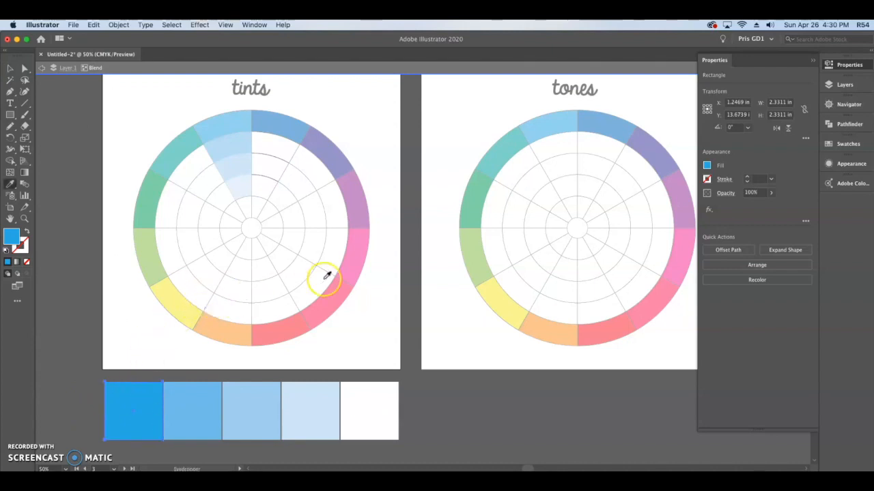
pyautogui.click(285, 120)
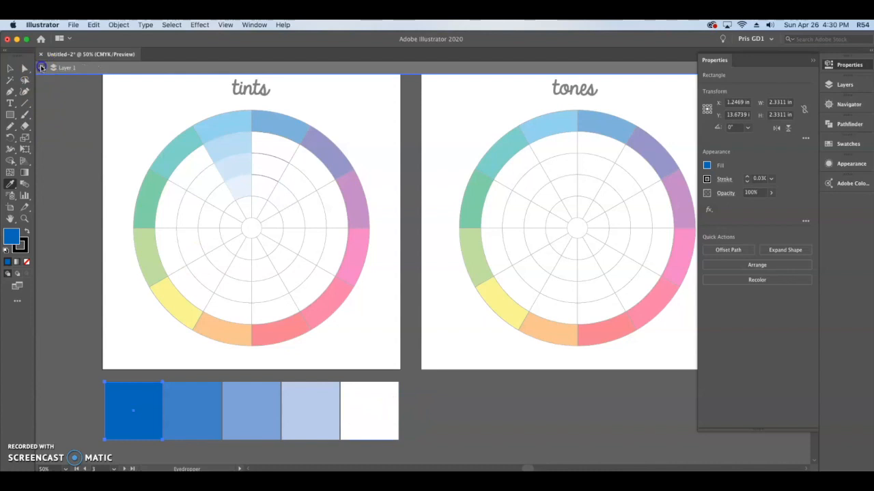
pyautogui.click(41, 67)
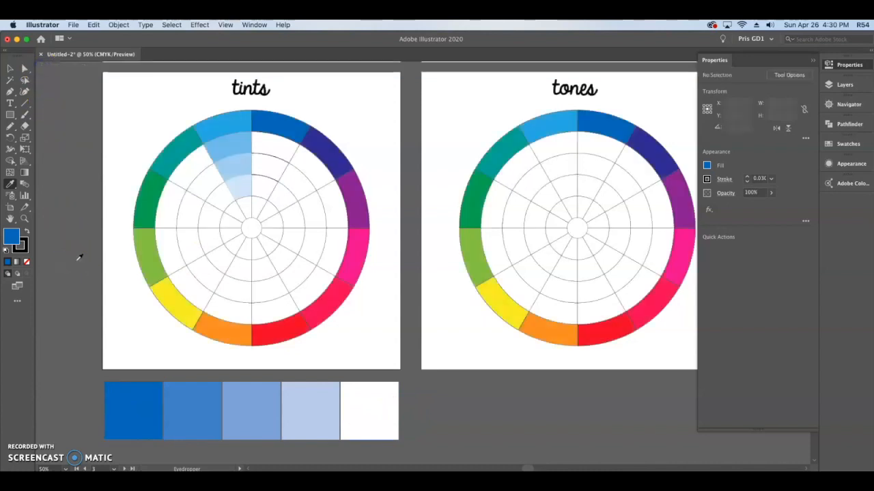
# - Fill the second-ring segment of the tints wheel's darker blue wedge with the color of the blend's second swatch
pyautogui.click(11, 68)
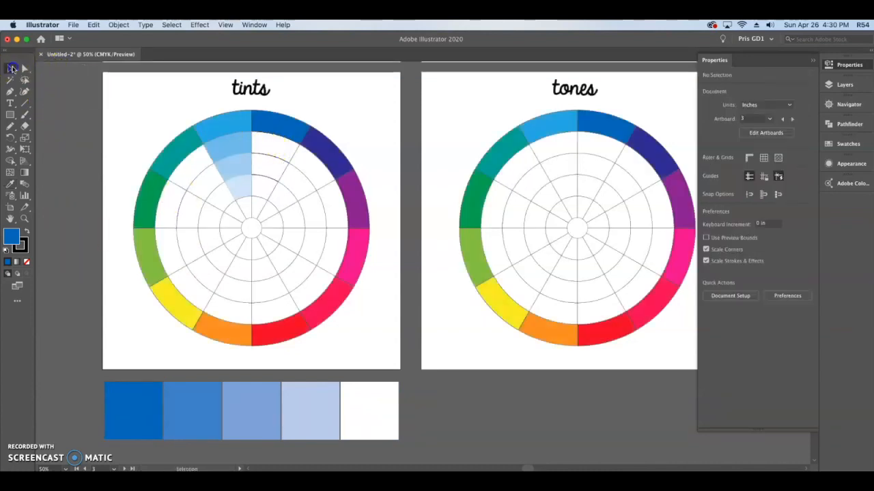
pyautogui.click(272, 157)
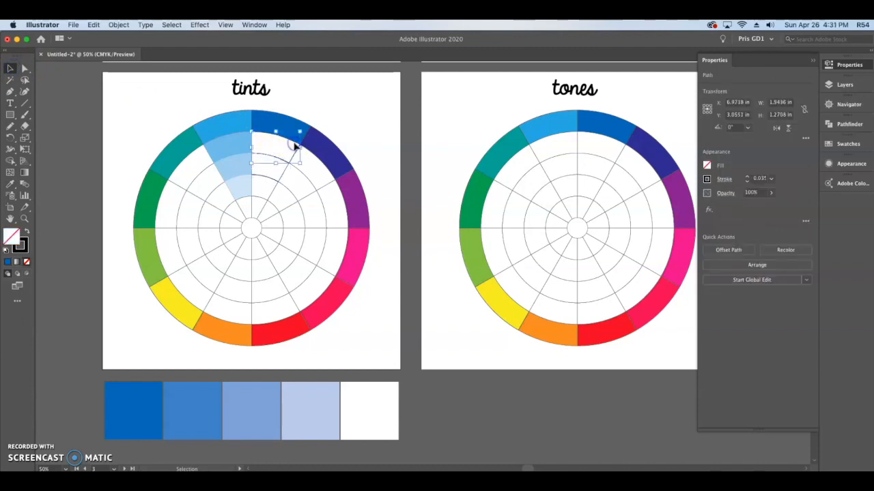
pyautogui.press('i')
pyautogui.click(199, 400)
pyautogui.press('v')
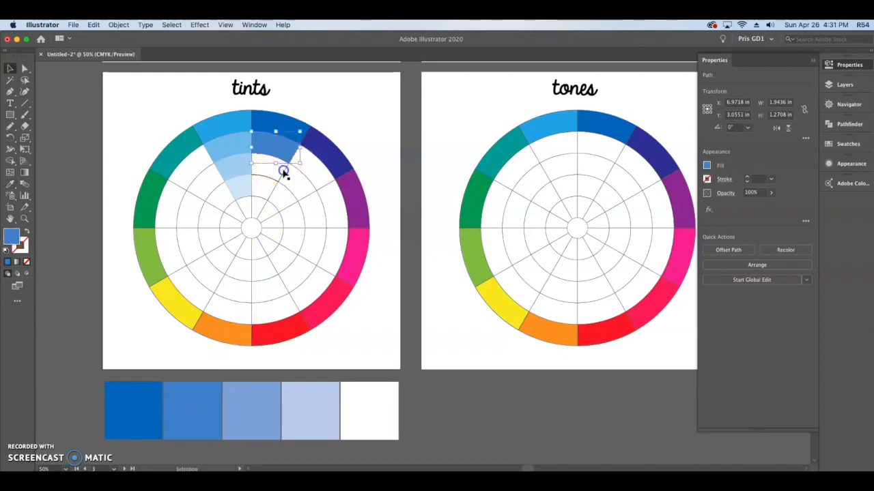
# - Fill the third-ring segment of the tints wheel's darker blue wedge with the blend's middle swatch color
pyautogui.click(284, 169)
pyautogui.click(284, 163)
pyautogui.press('i')
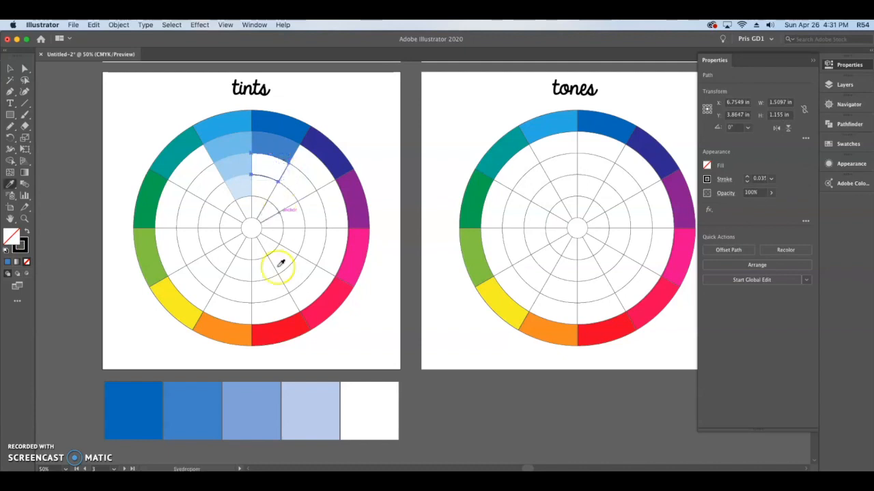
pyautogui.click(259, 400)
pyautogui.press('v')
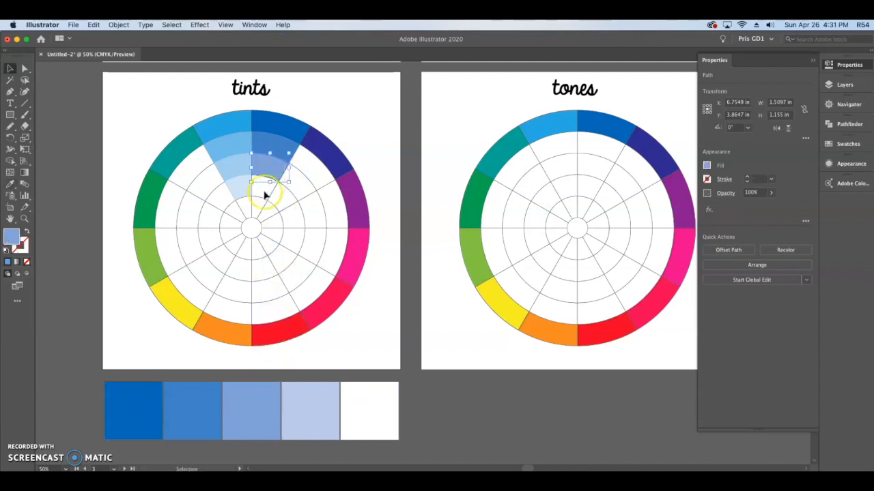
# - Fill the fourth-ring segment of the tints wheel's darker blue wedge with the blend's fourth swatch color and deselect it
pyautogui.click(262, 198)
pyautogui.click(273, 186)
pyautogui.press('i')
pyautogui.click(314, 406)
pyautogui.click(10, 69)
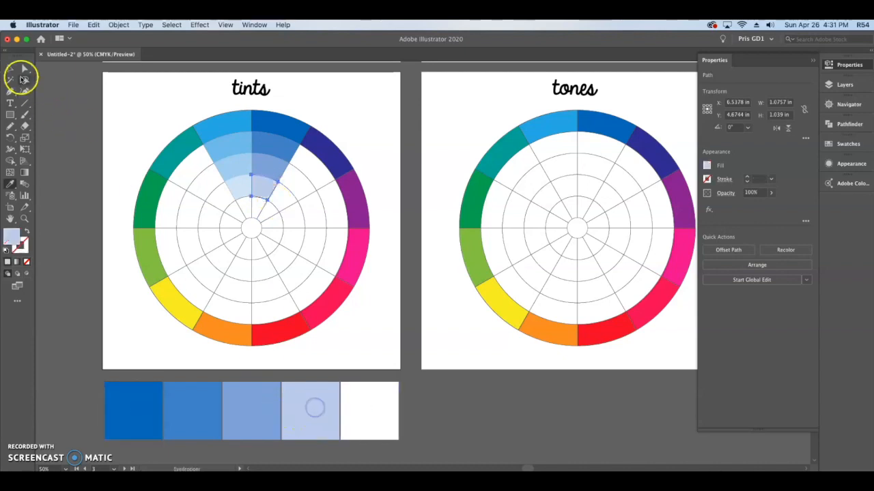
pyautogui.click(82, 113)
pyautogui.click(371, 308)
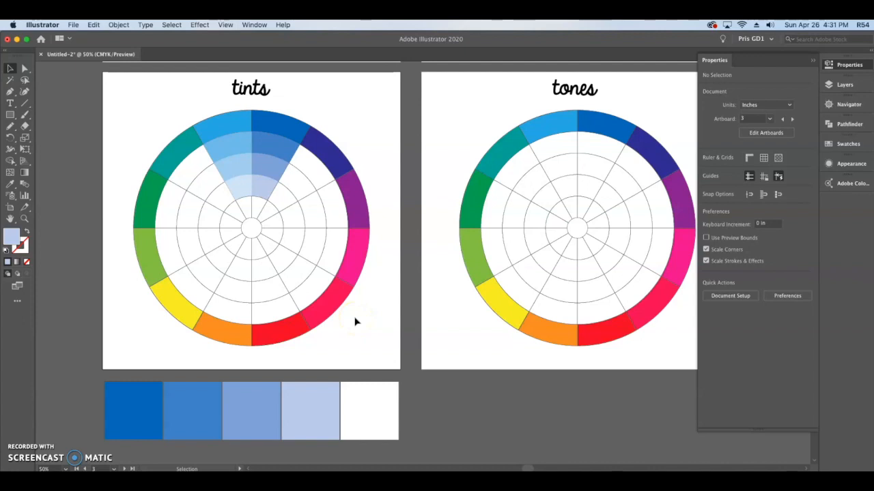
# - Duplicate the blue-to-white blend and place the copy below the tones artboard, leaving it deselected
pyautogui.press('space')
pyautogui.moveTo(566, 393); pyautogui.dragTo(501, 390)
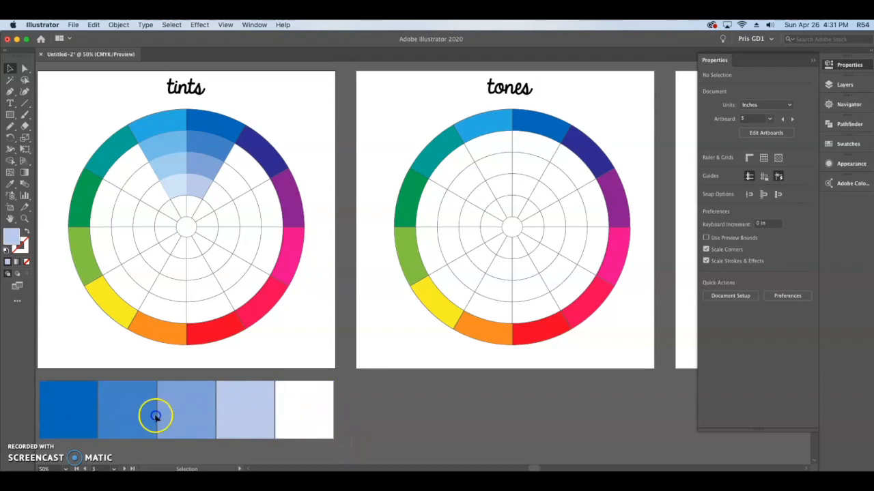
pyautogui.click(74, 393)
pyautogui.moveTo(75, 394); pyautogui.dragTo(393, 387)
pyautogui.moveTo(465, 407); pyautogui.dragTo(464, 406)
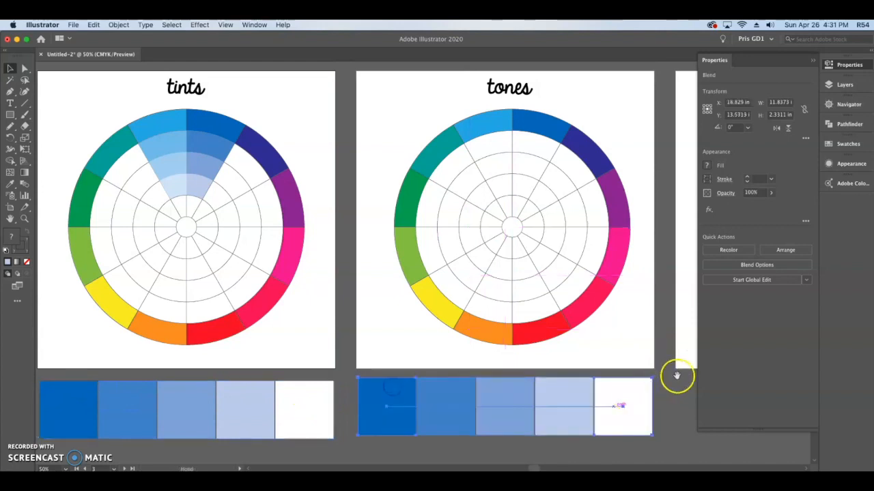
pyautogui.hscroll(5, 579, 376)
pyautogui.click(581, 414)
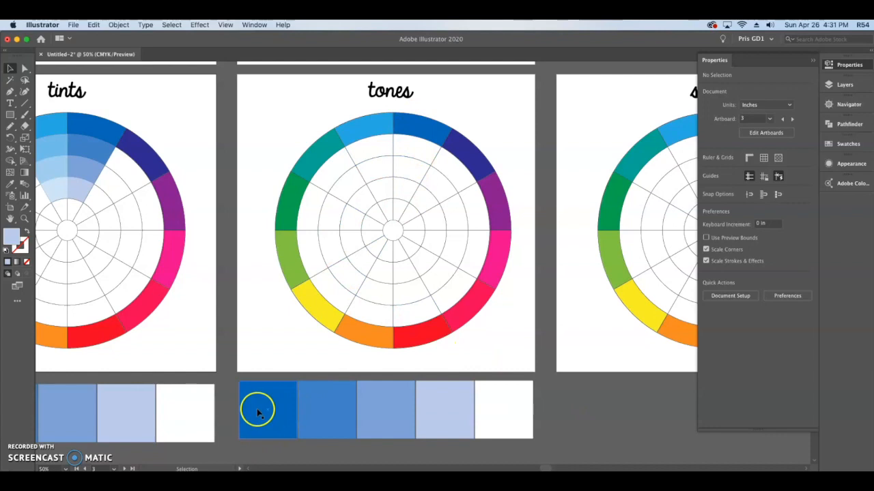
# - Change the white end square of the blend below the tones artboard to gray with K at 50%, then exit isolation mode
pyautogui.click(514, 397)
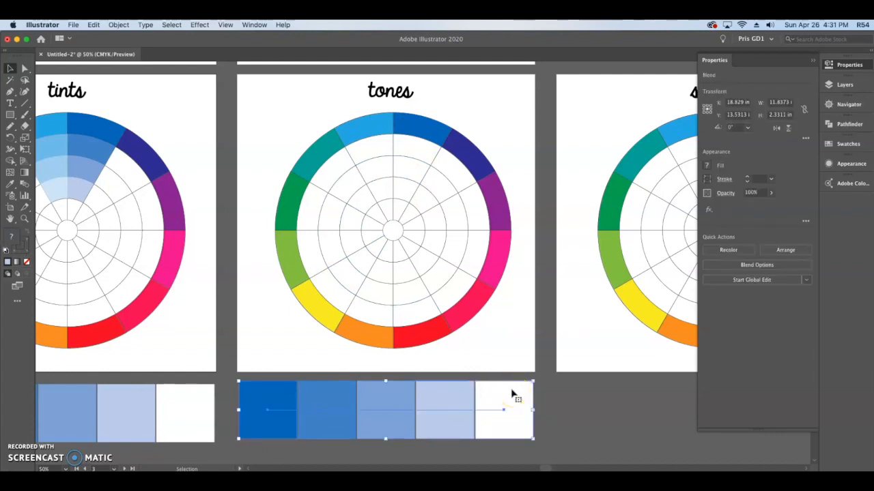
pyautogui.doubleClick(512, 394)
pyautogui.click(512, 395)
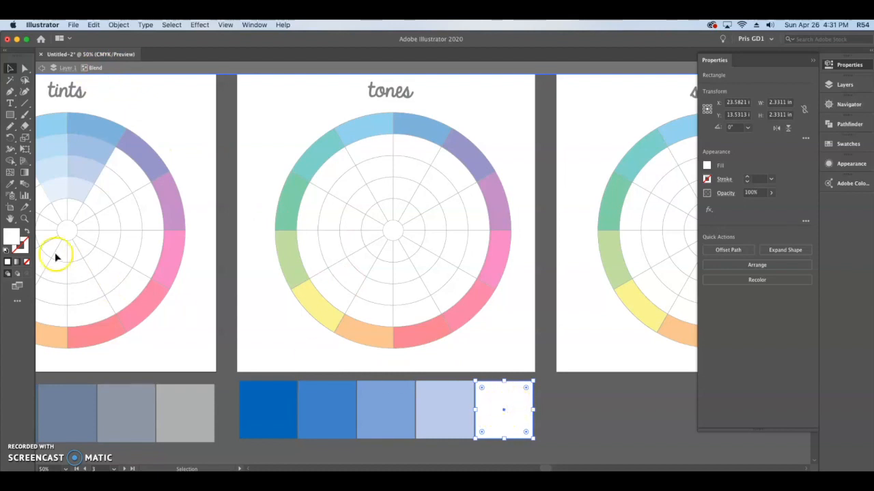
pyautogui.doubleClick(15, 236)
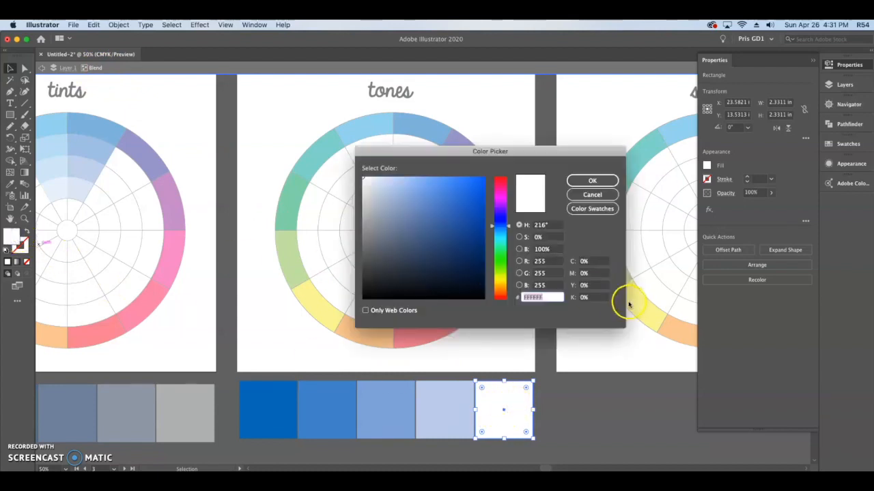
pyautogui.click(582, 297)
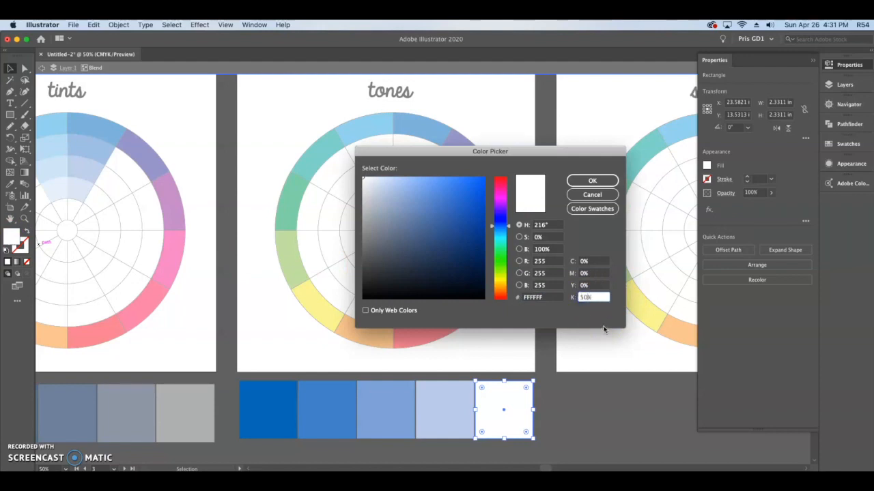
pyautogui.write('50')
pyautogui.click(594, 181)
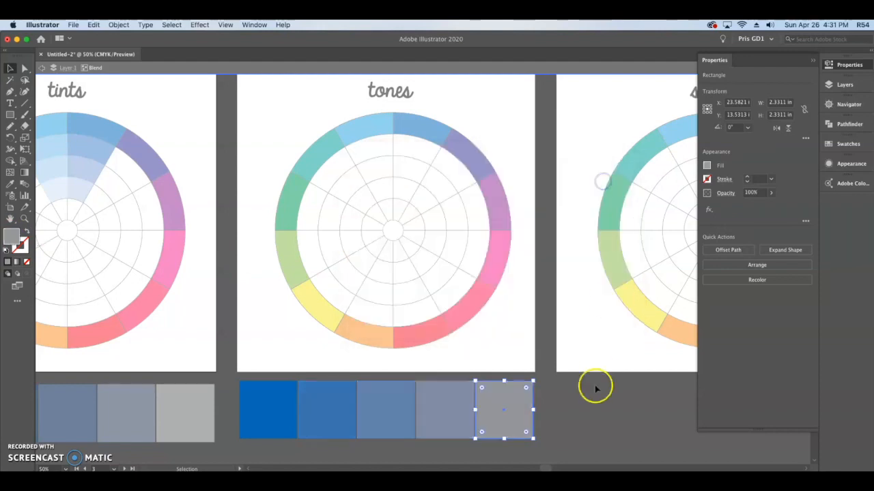
pyautogui.click(584, 413)
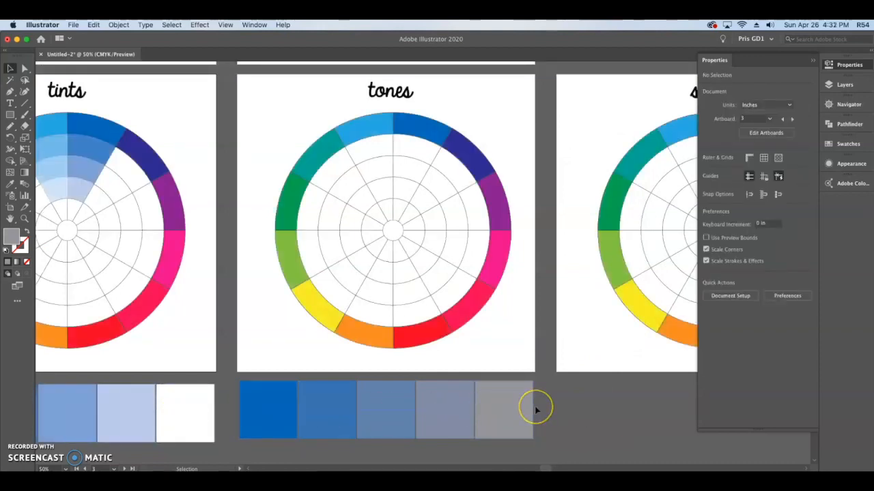
# - Fill the second-ring segment of the tones wheel's blue wedge with the second swatch color of the blue-to-gray blend
pyautogui.click(413, 150)
pyautogui.press('i')
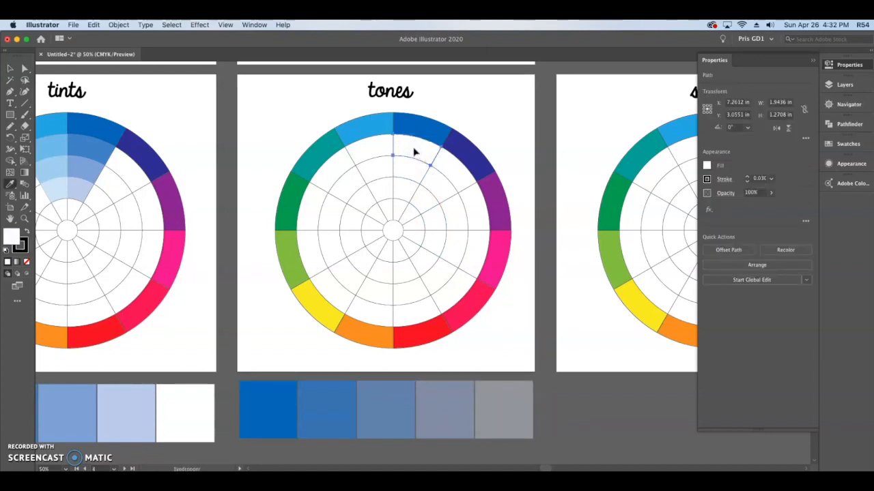
pyautogui.click(343, 404)
pyautogui.press('v')
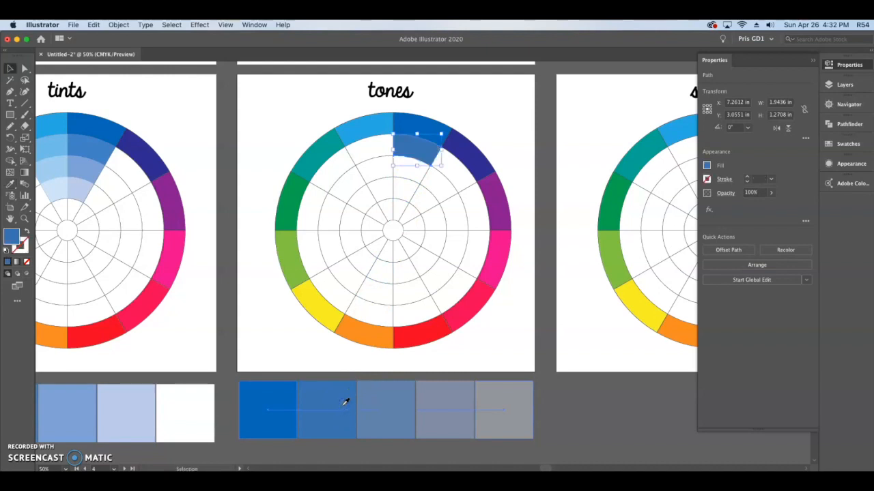
# - Fill the third-ring segment of the tones wheel's blue wedge with the middle swatch color of the blue-to-gray blend
pyautogui.click(408, 178)
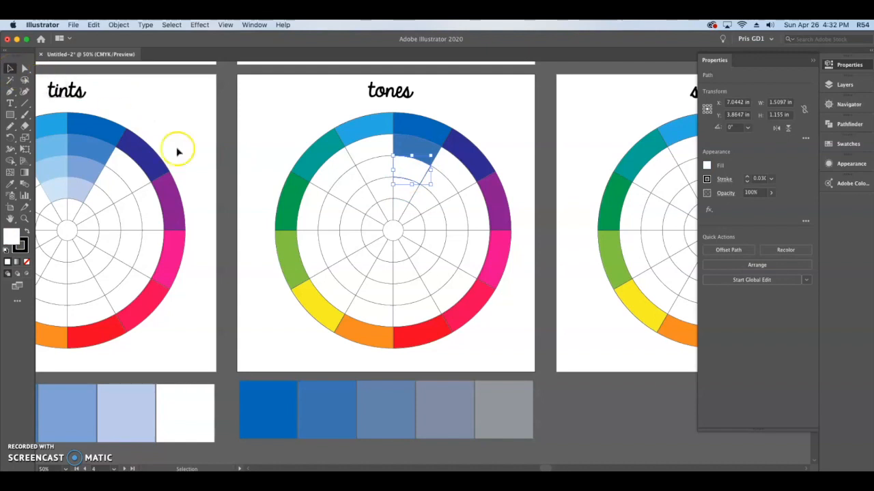
pyautogui.press('i')
pyautogui.click(394, 402)
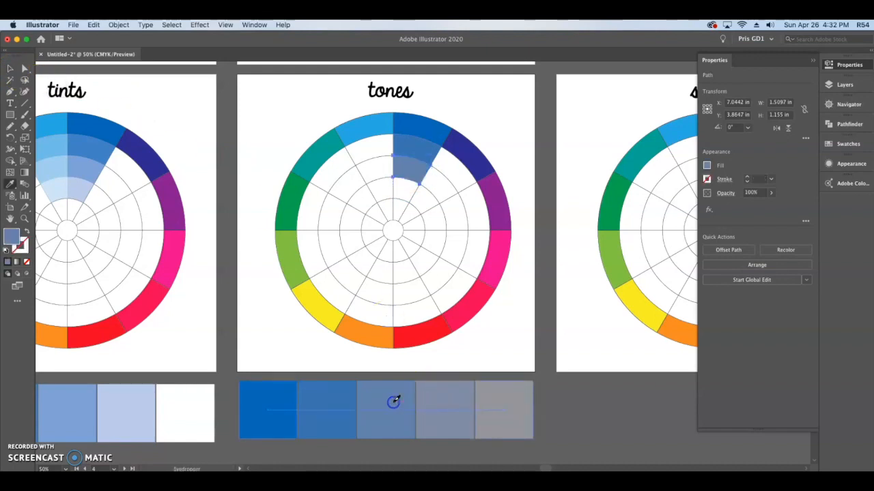
pyautogui.press('v')
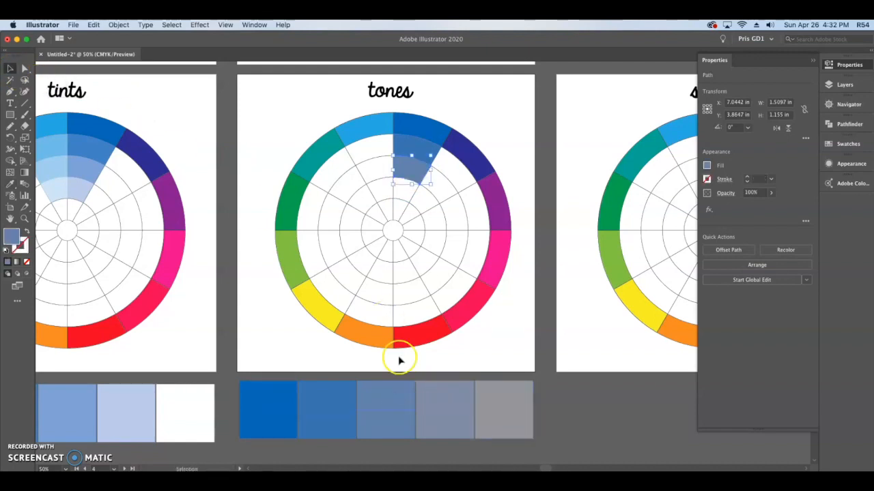
# - Fill the fourth-ring segment of the tones wheel's blue wedge with the fourth swatch color of the blue-to-gray blend
pyautogui.click(403, 198)
pyautogui.press('i')
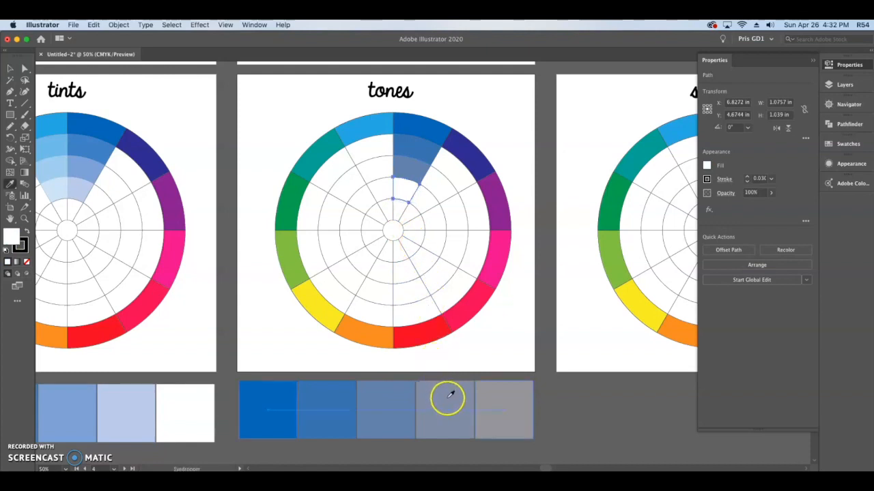
pyautogui.click(447, 398)
pyautogui.press('v')
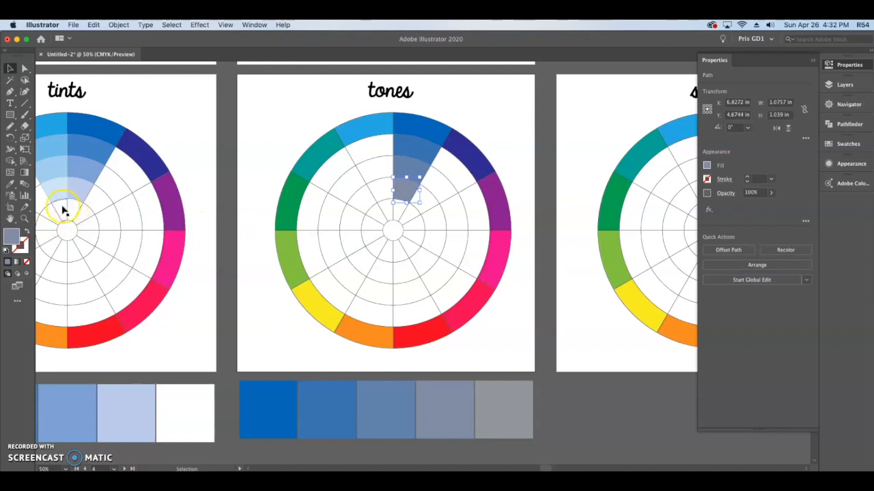
# - Fill the innermost segment of the tones wheel's blue wedge with the blend's gray end swatch color and deselect it
pyautogui.click(401, 213)
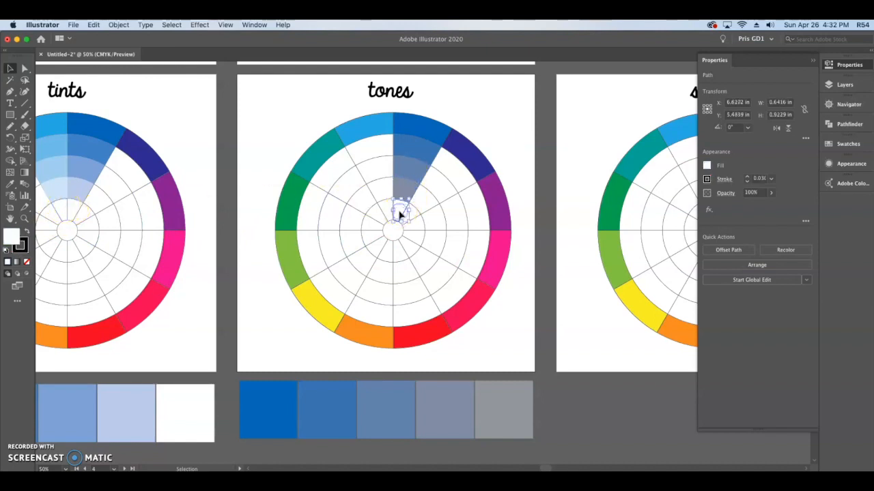
pyautogui.press('i')
pyautogui.click(504, 400)
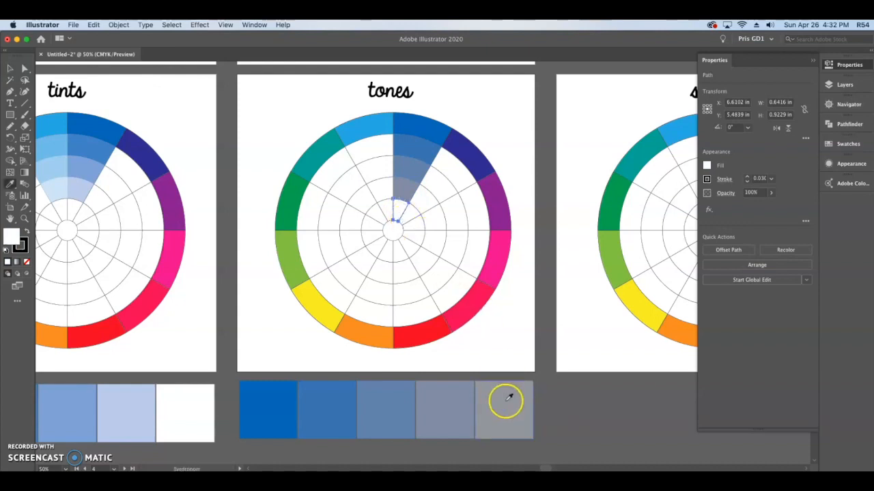
pyautogui.click(10, 68)
pyautogui.click(228, 106)
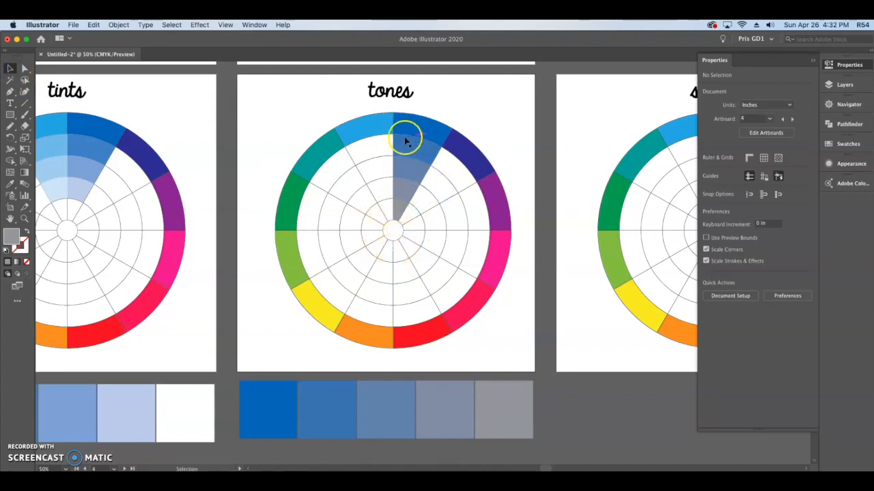
# - Duplicate the blue-to-gray blend and place the copy below the shades artboard, leaving it deselected
pyautogui.moveTo(603, 359); pyautogui.dragTo(415, 355)
pyautogui.moveTo(372, 446); pyautogui.dragTo(128, 422)
pyautogui.moveTo(65, 408); pyautogui.dragTo(408, 398)
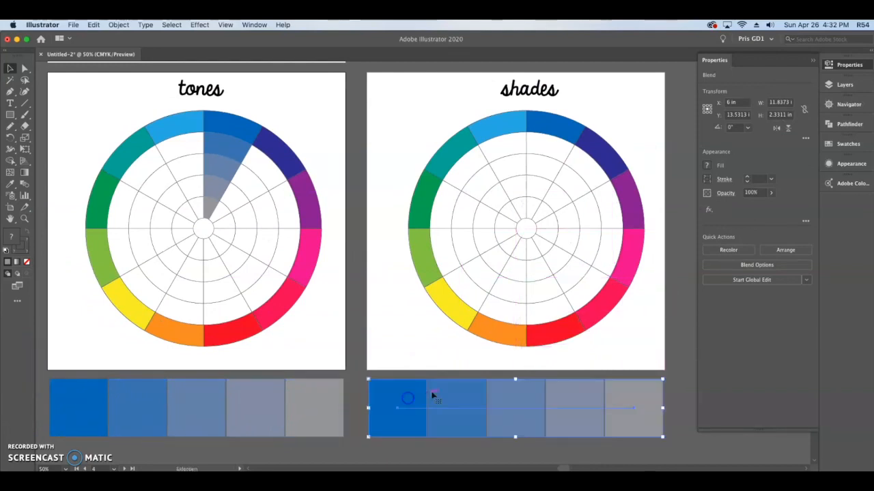
pyautogui.moveTo(649, 298); pyautogui.dragTo(549, 309)
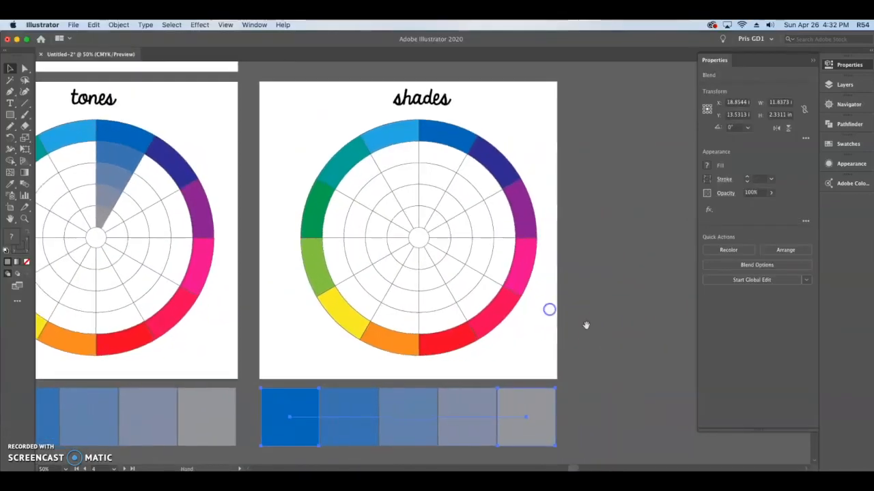
pyautogui.click(596, 345)
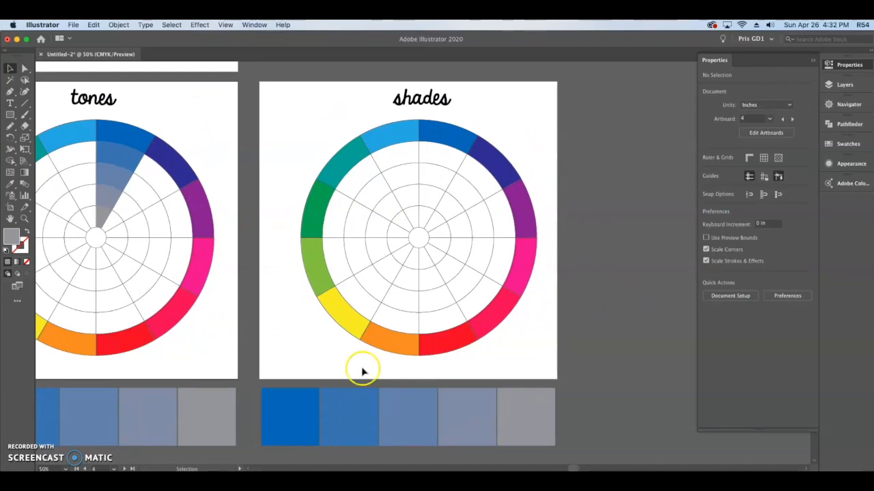
# - Recolor the gray end square of the blend copy below the shades artboard to 100% K black and exit isolation
pyautogui.click(297, 394)
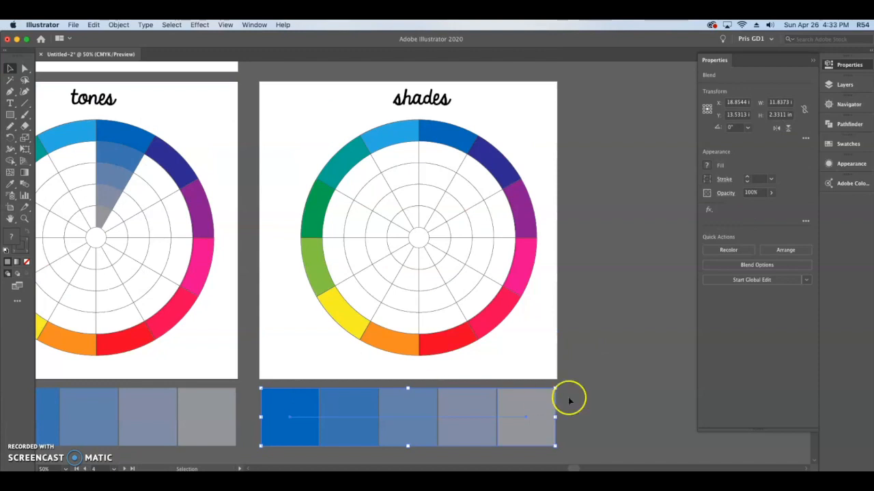
pyautogui.doubleClick(541, 404)
pyautogui.click(541, 404)
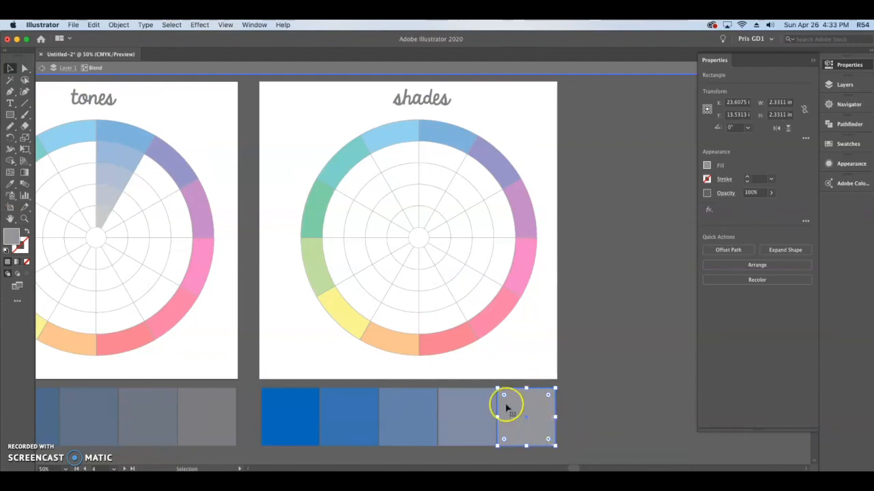
pyautogui.doubleClick(10, 235)
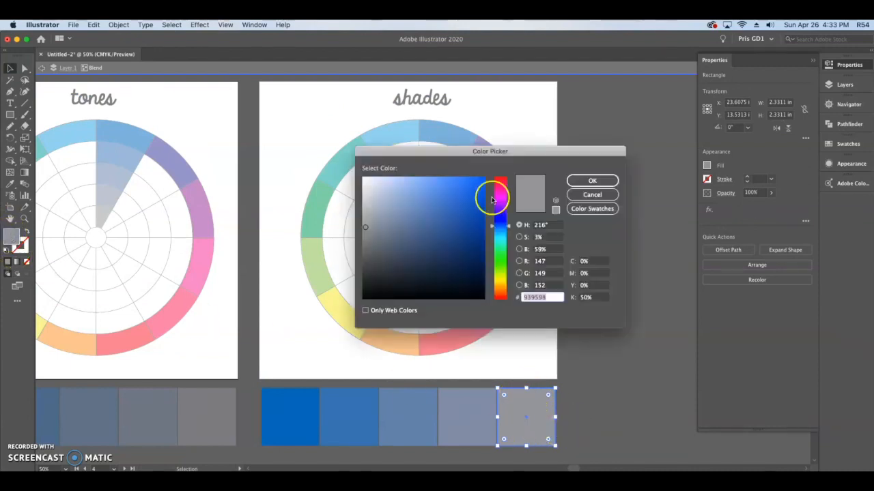
pyautogui.click(587, 298)
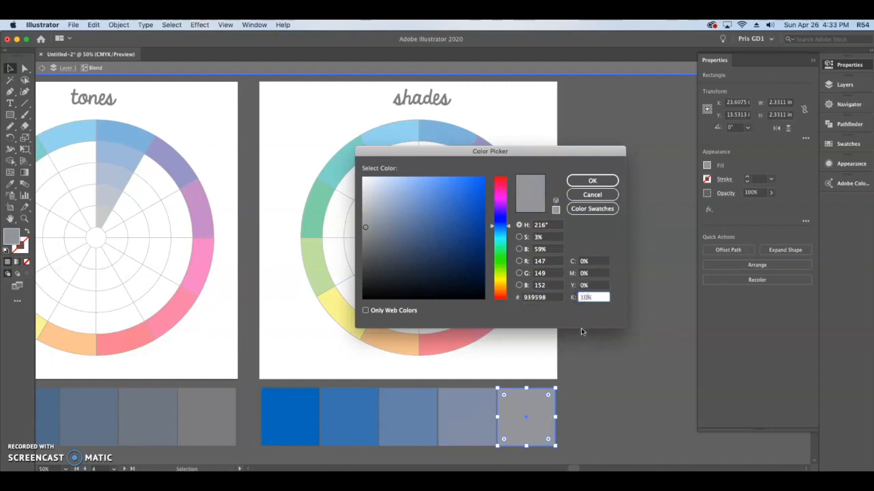
pyautogui.write('100')
pyautogui.click(584, 282)
pyautogui.click(593, 180)
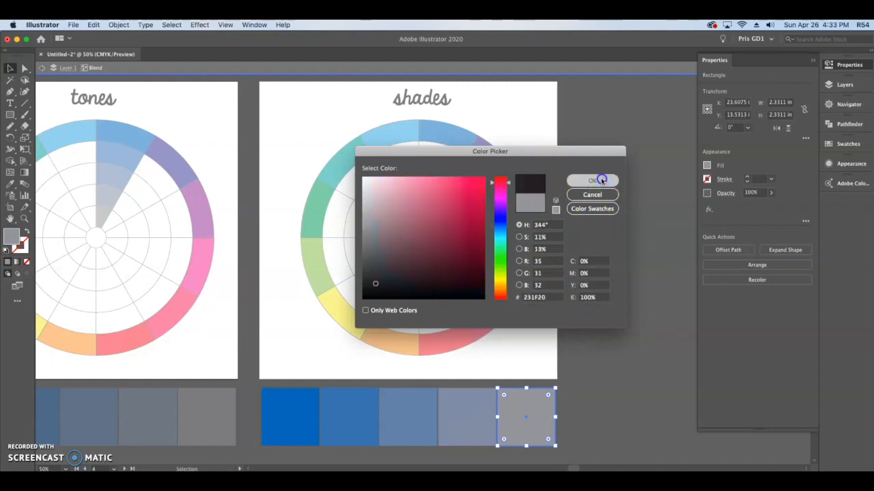
pyautogui.click(41, 68)
# - Fill the second- and third-ring segments of the shades wheel's blue wedge with the second and middle swatch colors of the blue-to-black blend
pyautogui.click(451, 166)
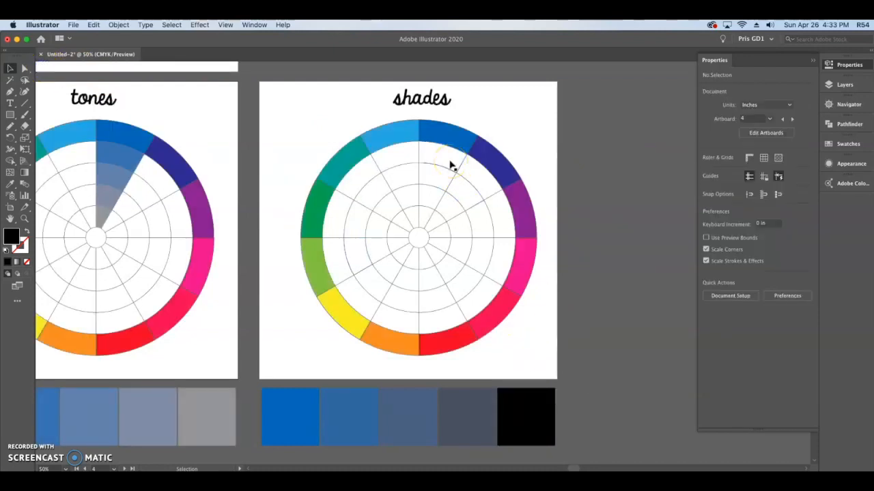
pyautogui.click(449, 161)
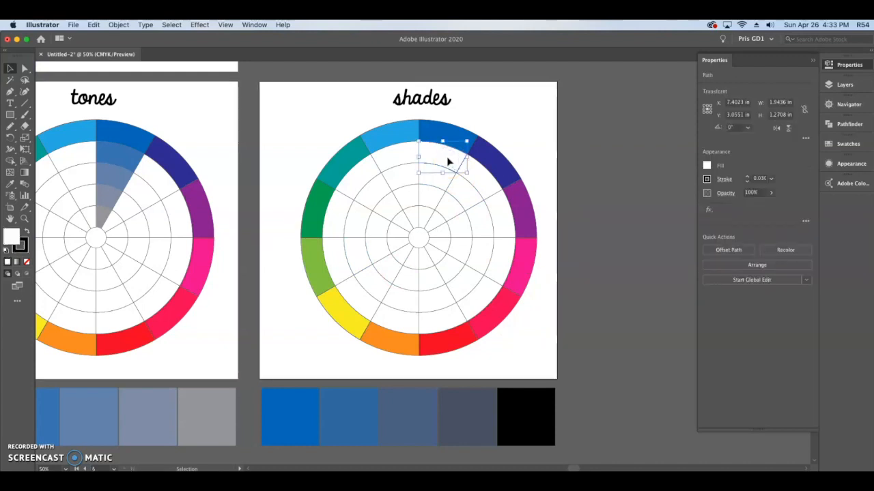
pyautogui.press('i')
pyautogui.click(347, 401)
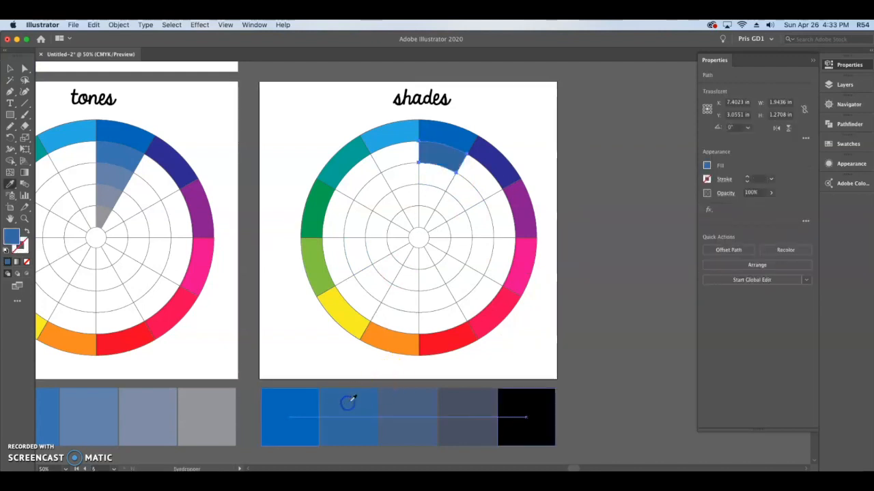
pyautogui.keyDown('super'); pyautogui.click(434, 185); pyautogui.keyUp('super')
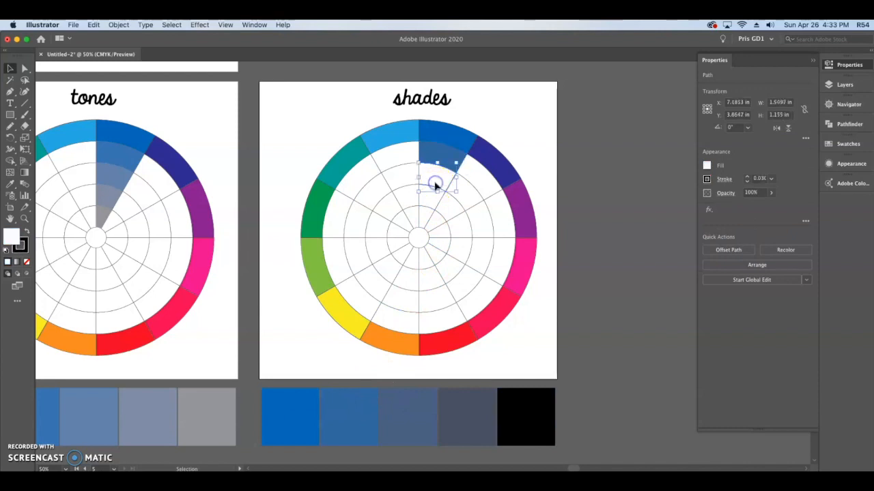
pyautogui.click(420, 406)
pyautogui.press('v')
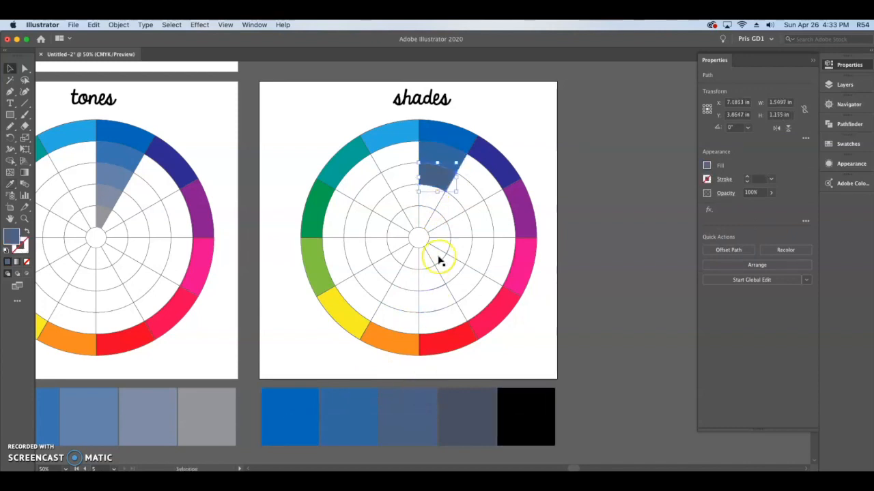
# - Fill the fourth-ring and innermost segments of the shades wheel's blue wedge with the blend's fourth and black end swatch colors, and deselect
pyautogui.click(430, 200)
pyautogui.press('i')
pyautogui.click(466, 406)
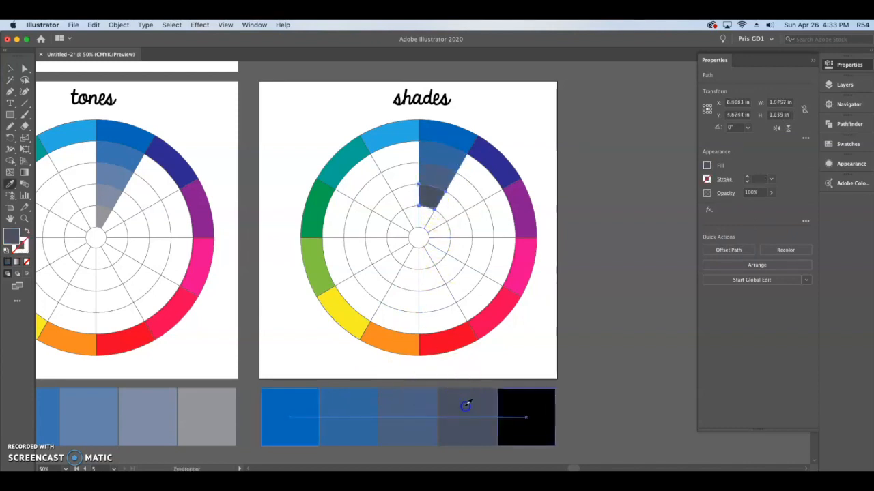
pyautogui.press('v')
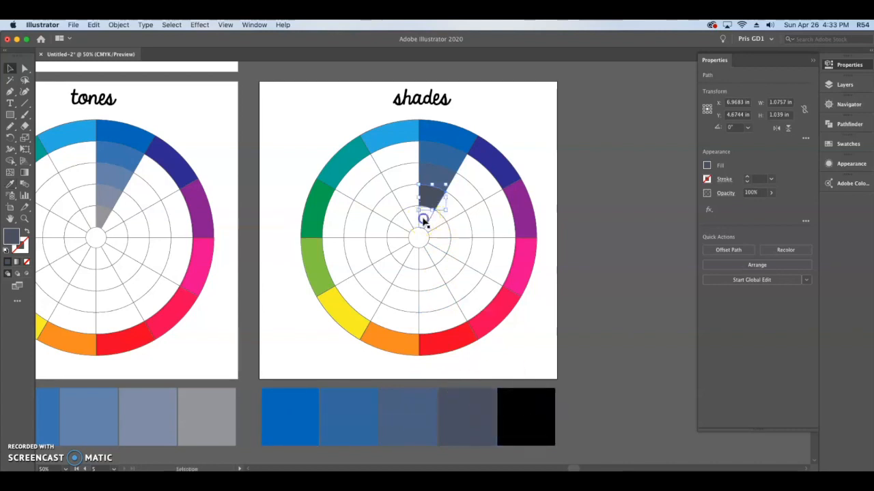
pyautogui.click(423, 220)
pyautogui.press('i')
pyautogui.click(520, 395)
pyautogui.click(9, 69)
pyautogui.click(591, 214)
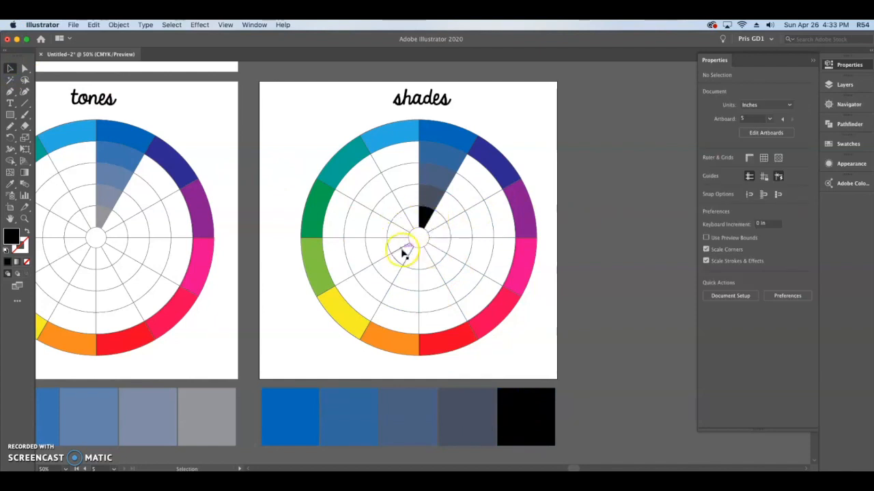
# - Merge the ring segments of each wedge in the untitled color wheel beside the Primary artboard into full wedges with the Shape Builder tool
pyautogui.scroll(-2, 402, 252)
pyautogui.moveTo(308, 257); pyautogui.dragTo(395, 343)
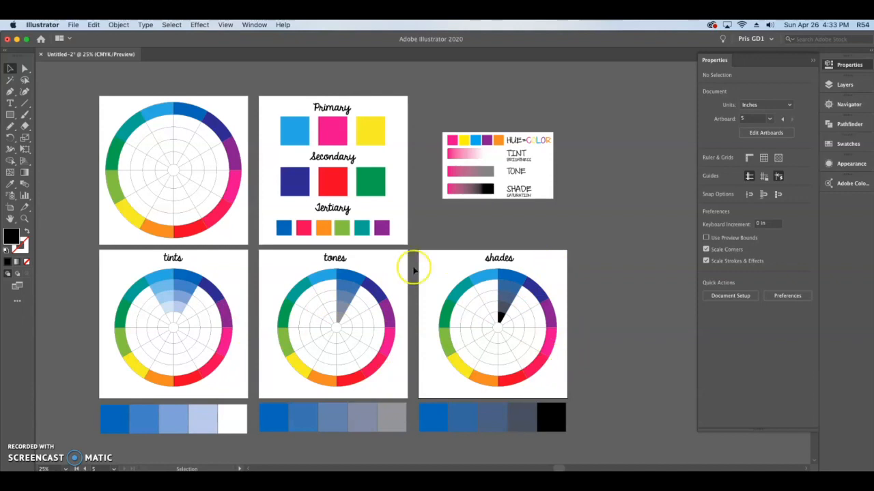
pyautogui.scroll(1, 214, 155)
pyautogui.scroll(1, 214, 154)
pyautogui.moveTo(298, 97); pyautogui.dragTo(421, 171)
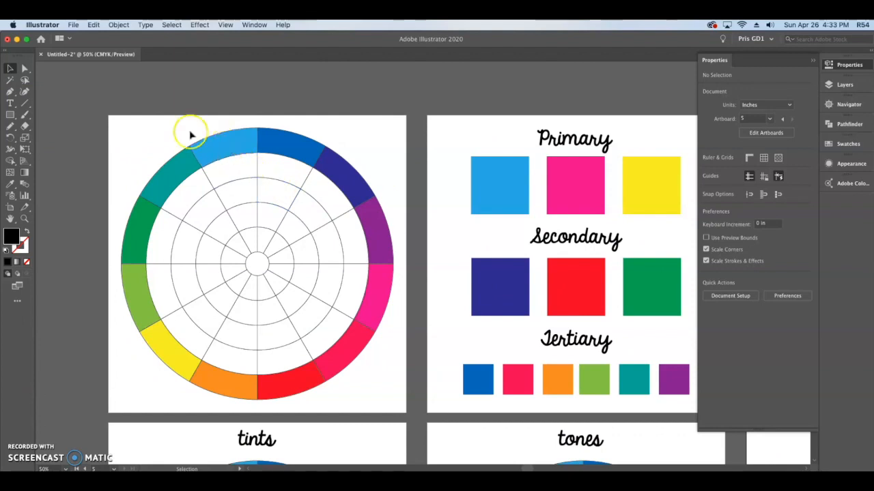
pyautogui.moveTo(97, 111); pyautogui.dragTo(402, 409)
pyautogui.click(10, 161)
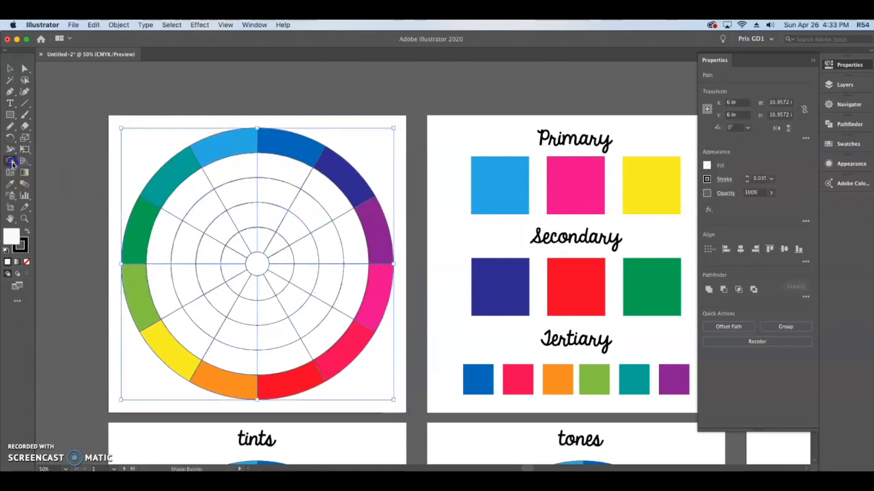
pyautogui.moveTo(236, 145)
pyautogui.mouseDown()
pyautogui.moveTo(250, 260)
pyautogui.moveTo(251, 236)
pyautogui.mouseUp()
pyautogui.moveTo(284, 158); pyautogui.dragTo(268, 240)
pyautogui.moveTo(337, 189)
pyautogui.mouseDown()
pyautogui.moveTo(334, 207)
pyautogui.moveTo(281, 249)
pyautogui.moveTo(376, 245)
pyautogui.mouseUp()
pyautogui.moveTo(290, 270); pyautogui.dragTo(372, 298)
pyautogui.moveTo(339, 340)
pyautogui.mouseDown()
pyautogui.moveTo(279, 287)
pyautogui.moveTo(266, 300)
pyautogui.moveTo(282, 377)
pyautogui.mouseUp()
pyautogui.moveTo(222, 386)
pyautogui.mouseDown()
pyautogui.moveTo(248, 293)
pyautogui.moveTo(240, 289)
pyautogui.moveTo(170, 346)
pyautogui.mouseUp()
pyautogui.moveTo(146, 296)
pyautogui.mouseDown()
pyautogui.moveTo(224, 273)
pyautogui.moveTo(227, 258)
pyautogui.moveTo(162, 239)
pyautogui.moveTo(136, 244)
pyautogui.mouseUp()
pyautogui.moveTo(180, 171); pyautogui.dragTo(236, 243)
pyautogui.click(11, 70)
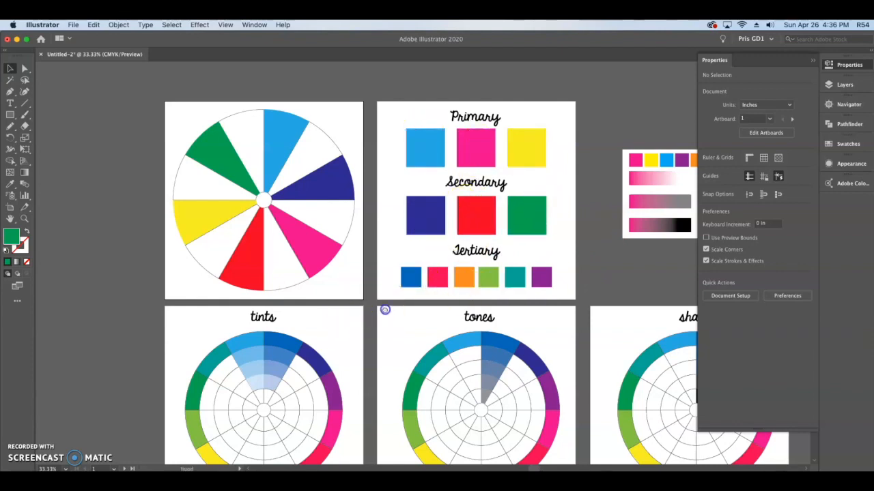
# - Fill the untitled wheel's white wedges on both sides of the indigo wedge with the blue and purple sampled from the tints wheel's outer ring
pyautogui.moveTo(387, 315); pyautogui.dragTo(371, 295)
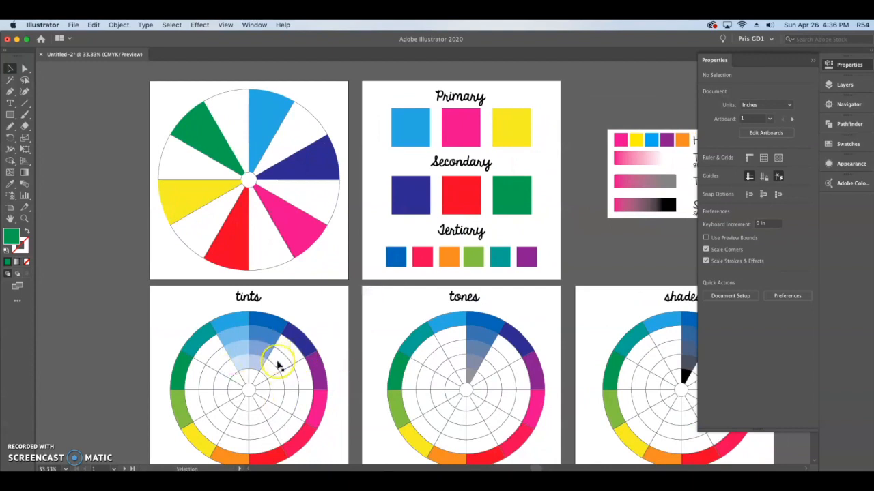
pyautogui.click(314, 121)
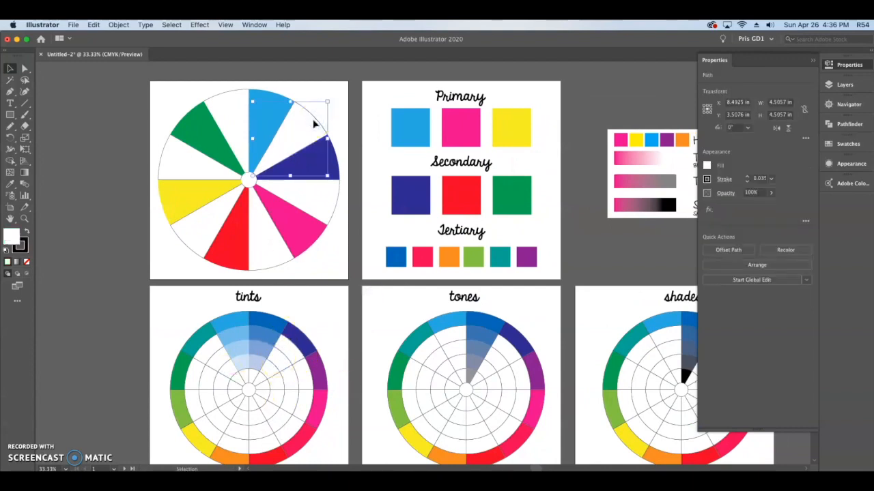
pyautogui.press('i')
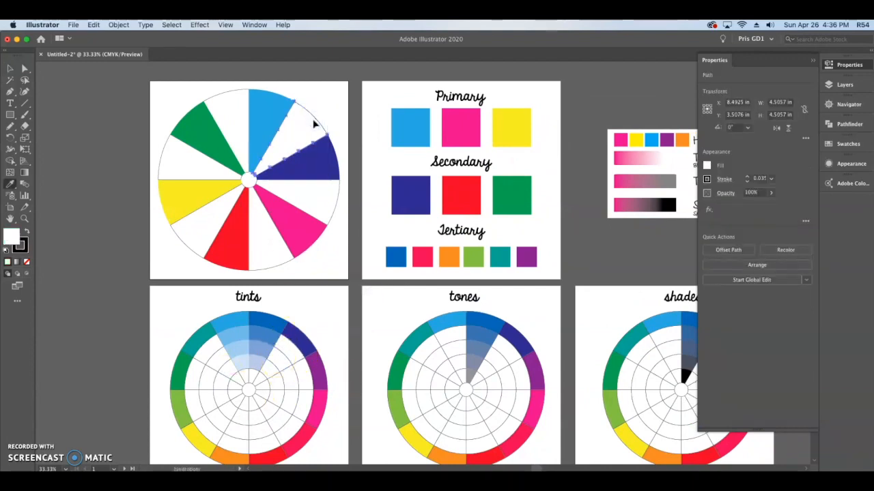
pyautogui.click(281, 322)
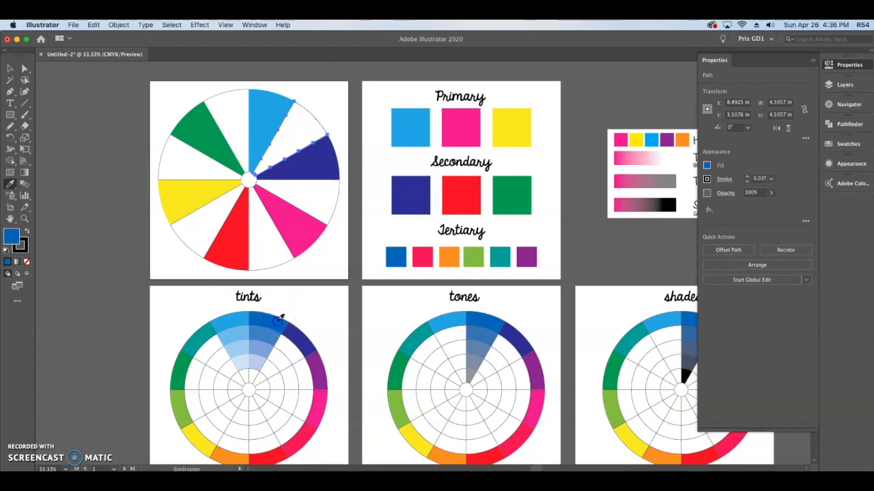
pyautogui.press('v')
pyautogui.click(334, 203)
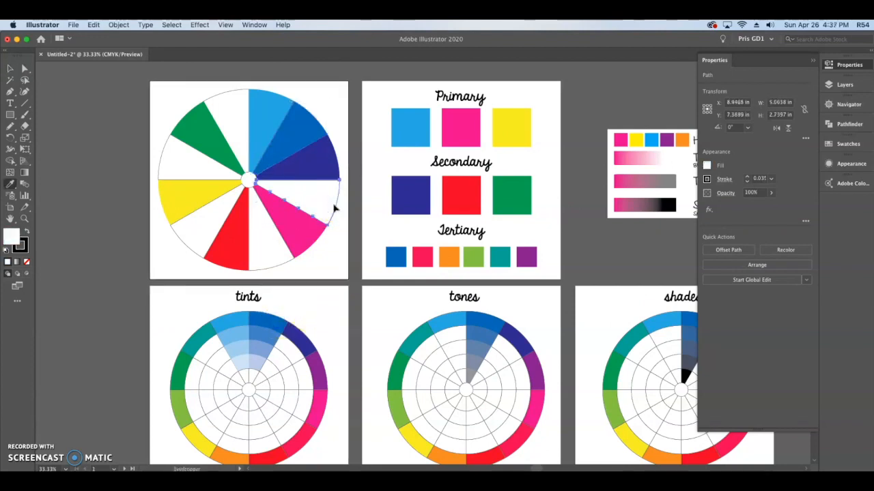
pyautogui.click(321, 370)
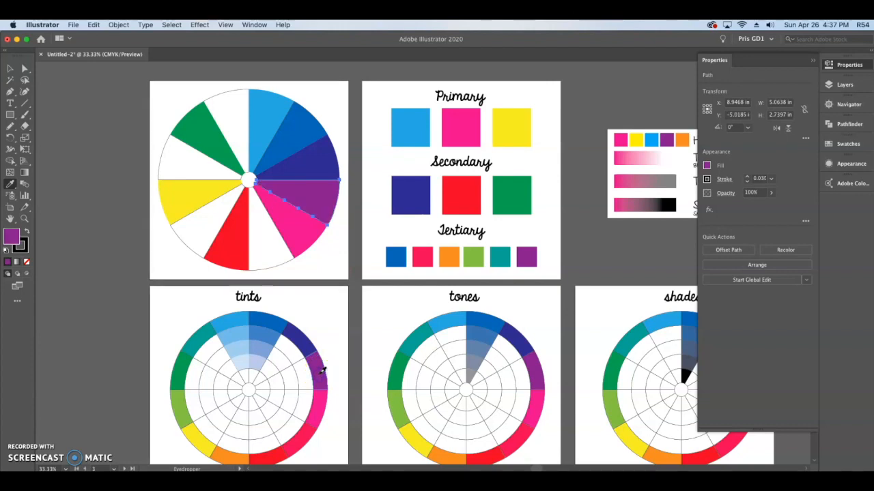
pyautogui.press('v')
# - Fill the white wedges on both sides of the red wedge with the pinkish red and orange sampled from the tints wheel's outer ring
pyautogui.click(279, 263)
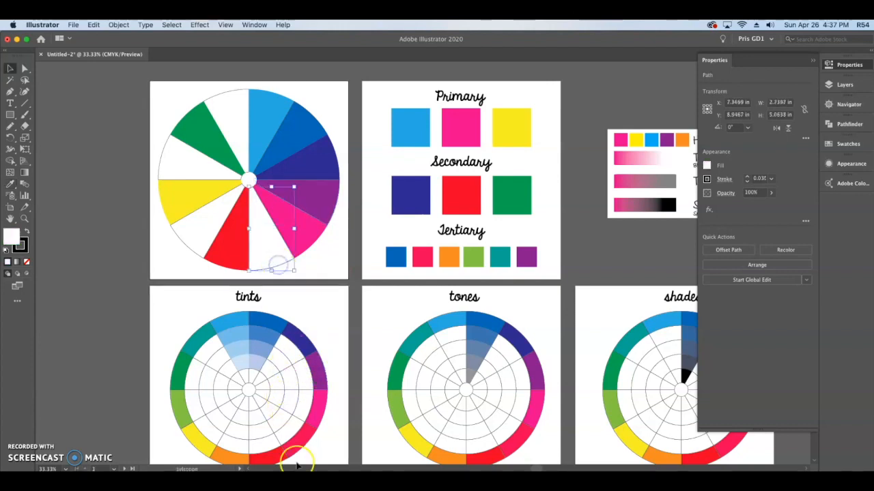
pyautogui.press('i')
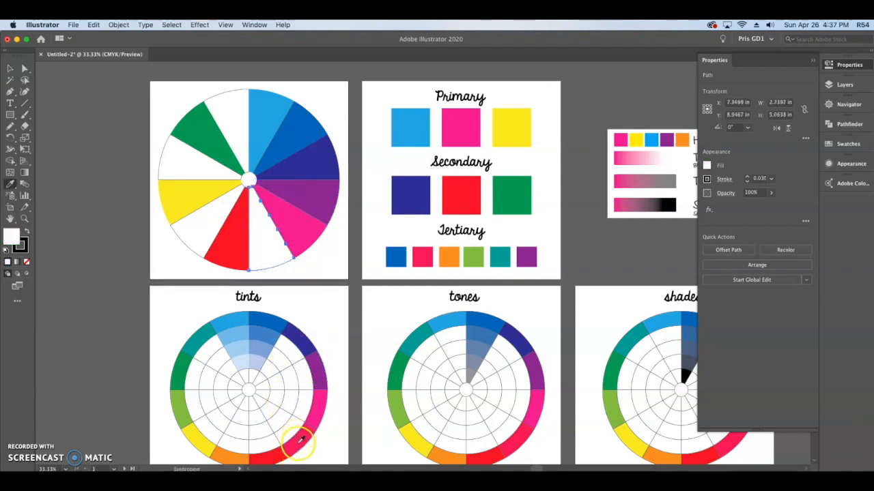
pyautogui.click(299, 442)
pyautogui.press('v')
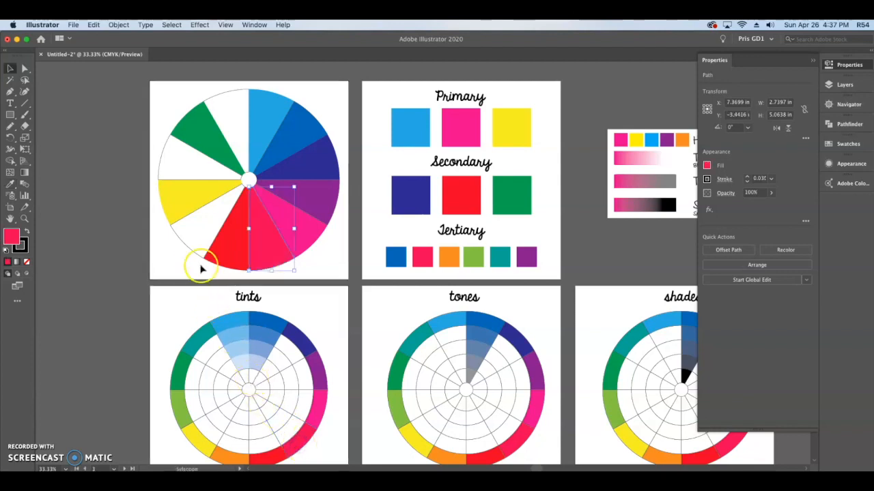
pyautogui.click(189, 249)
pyautogui.press('i')
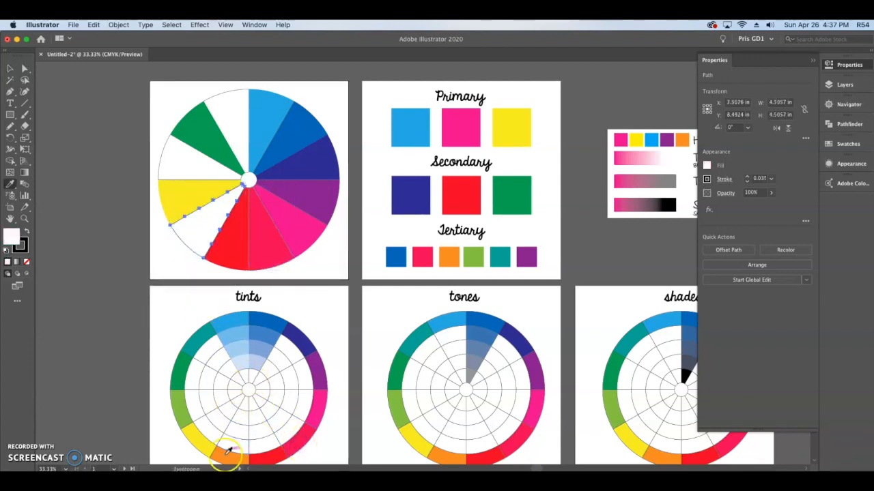
pyautogui.click(227, 450)
pyautogui.press('v')
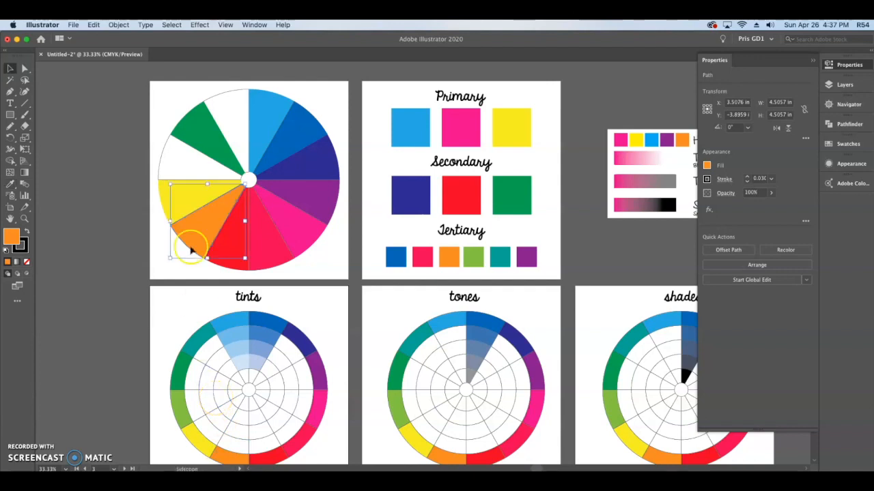
# - Fill the white wedges on both sides of the green wedge with the yellow-green and teal of the tints wheel's outer ring, and deselect
pyautogui.click(161, 163)
pyautogui.press('i')
pyautogui.click(178, 404)
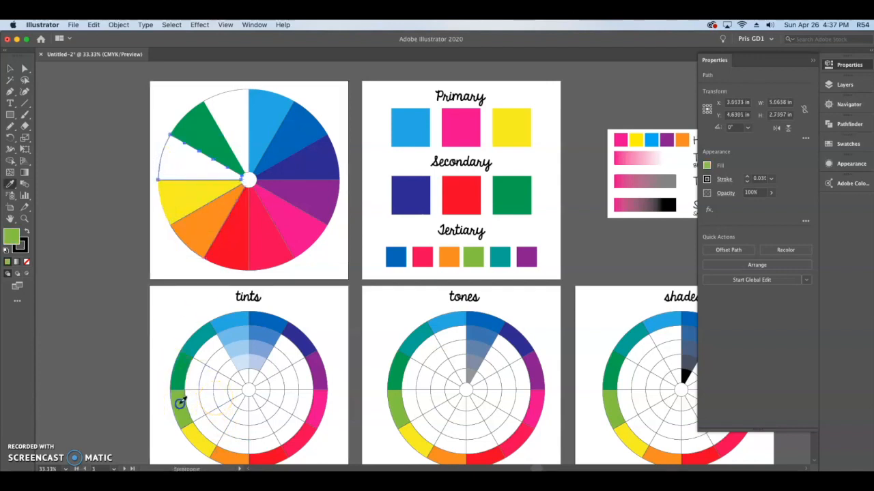
pyautogui.press('v')
pyautogui.click(236, 95)
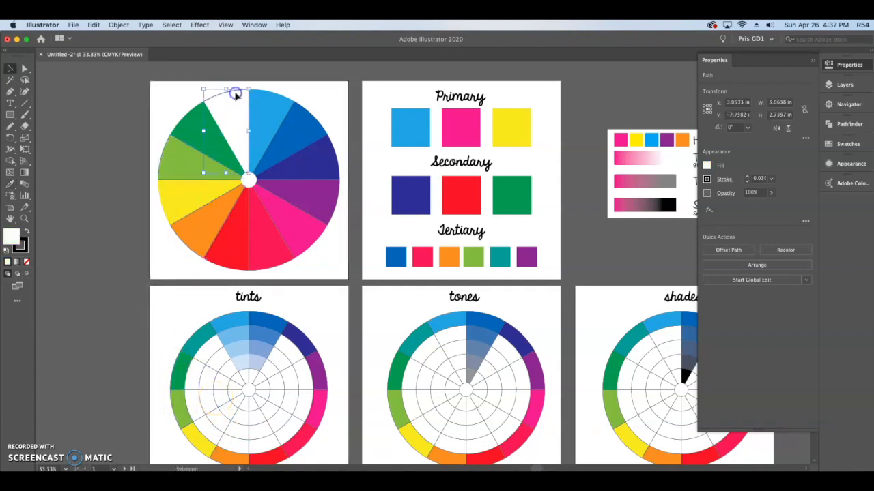
pyautogui.press('i')
pyautogui.click(204, 344)
pyautogui.click(10, 68)
pyautogui.click(65, 147)
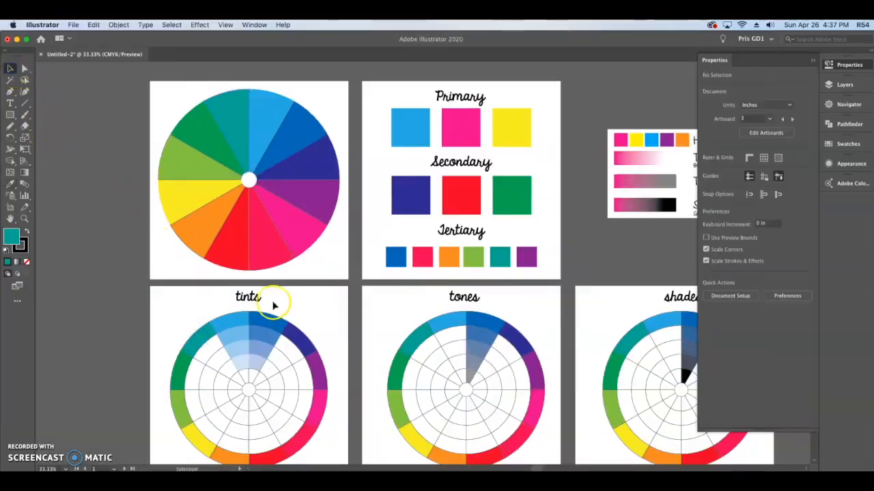
# - View all artboards together and examine the CMYK values of the current teal fill in the Color Picker
pyautogui.press('super+minus')
pyautogui.moveTo(505, 267); pyautogui.dragTo(425, 240)
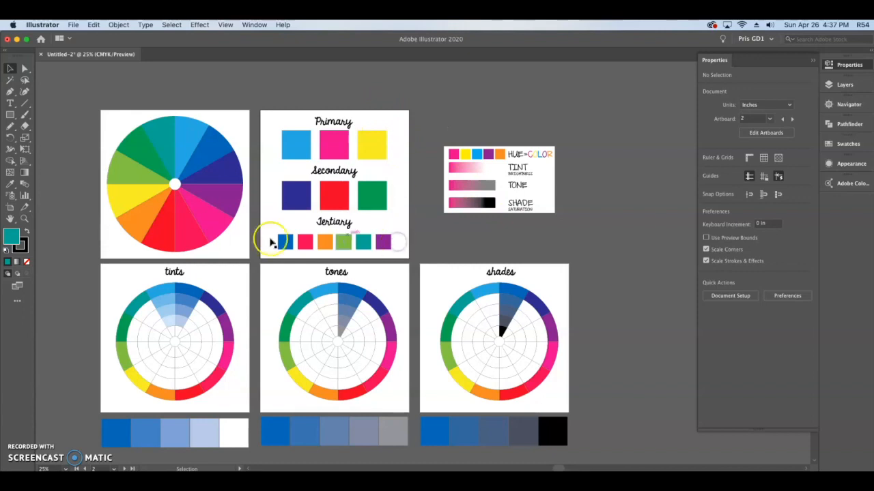
pyautogui.doubleClick(12, 237)
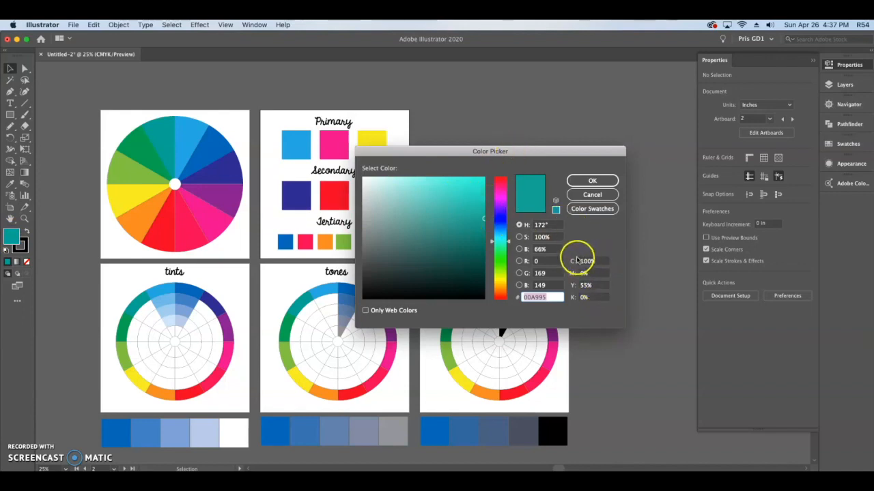
pyautogui.click(590, 181)
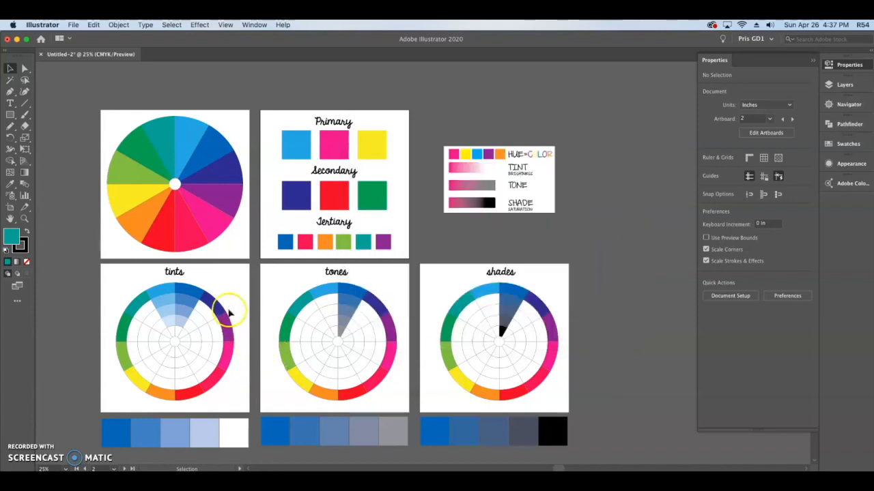